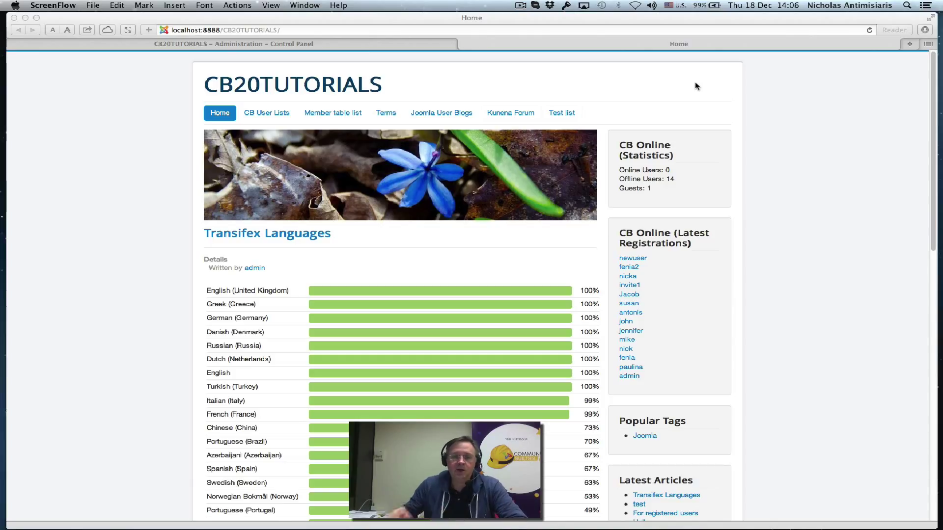
# Bring Safari forward and switch to the CB20TUTORIALS Administration Control Panel tab
pyautogui.click(258, 120)
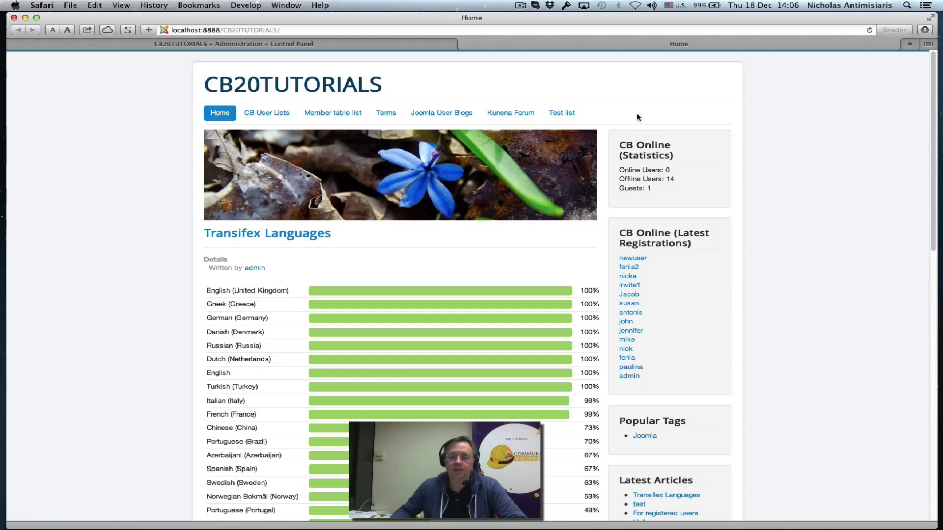
pyautogui.click(253, 46)
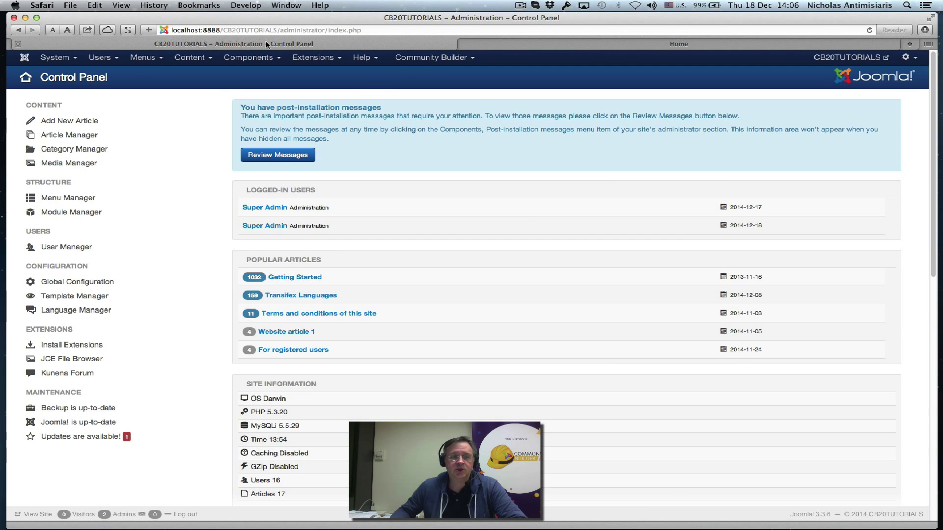
# Start a new Main Menu item titled 'Login'
pyautogui.click(142, 58)
pyautogui.moveTo(158, 99)
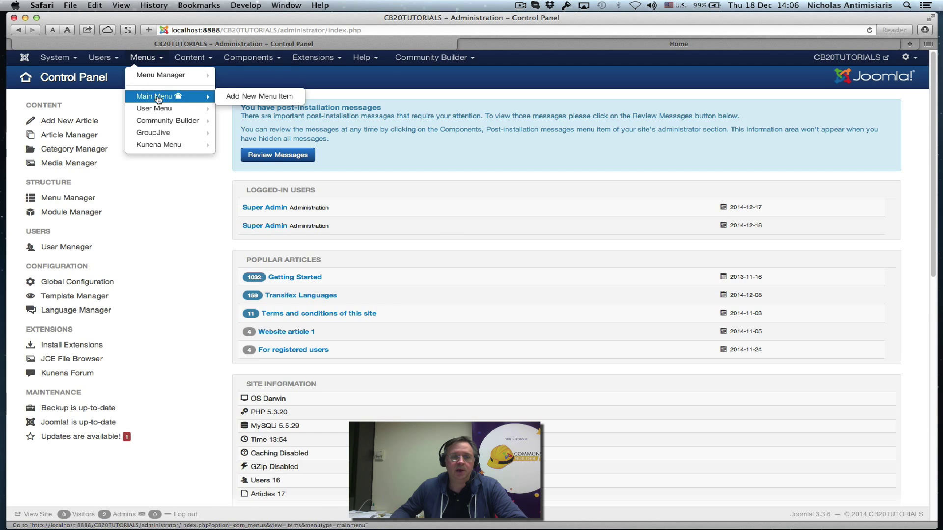
pyautogui.click(238, 98)
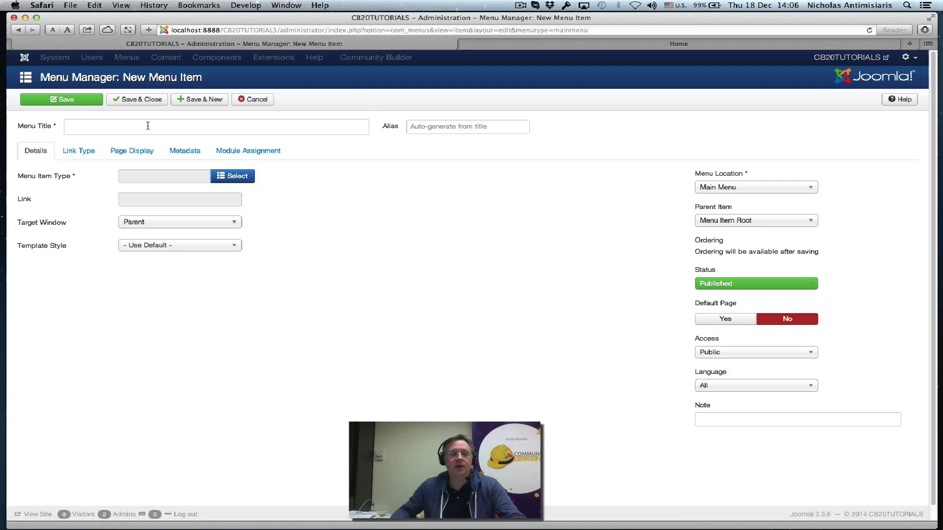
pyautogui.click(148, 126)
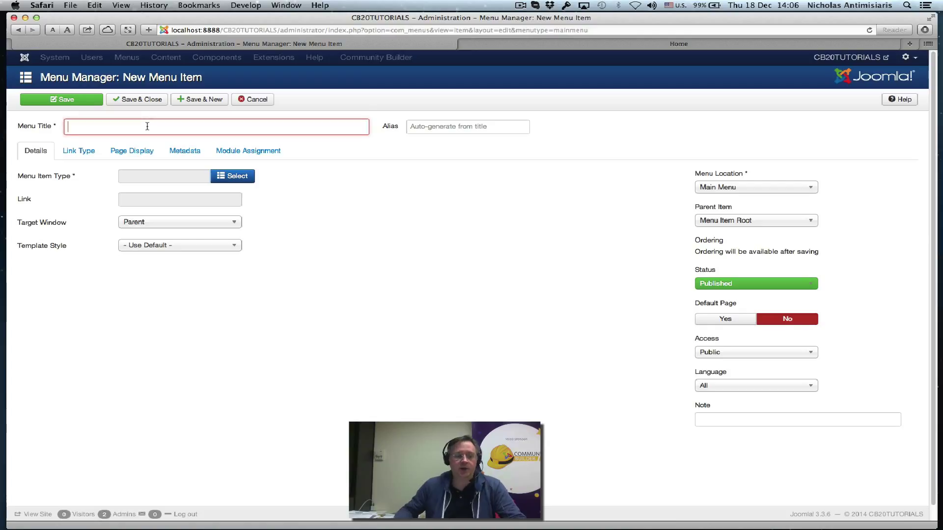
pyautogui.write('Log')
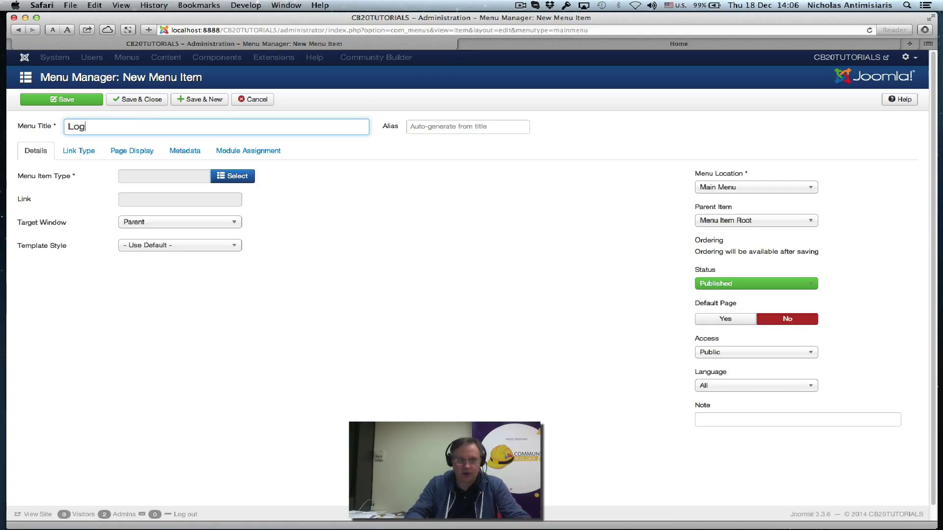
pyautogui.write('in')
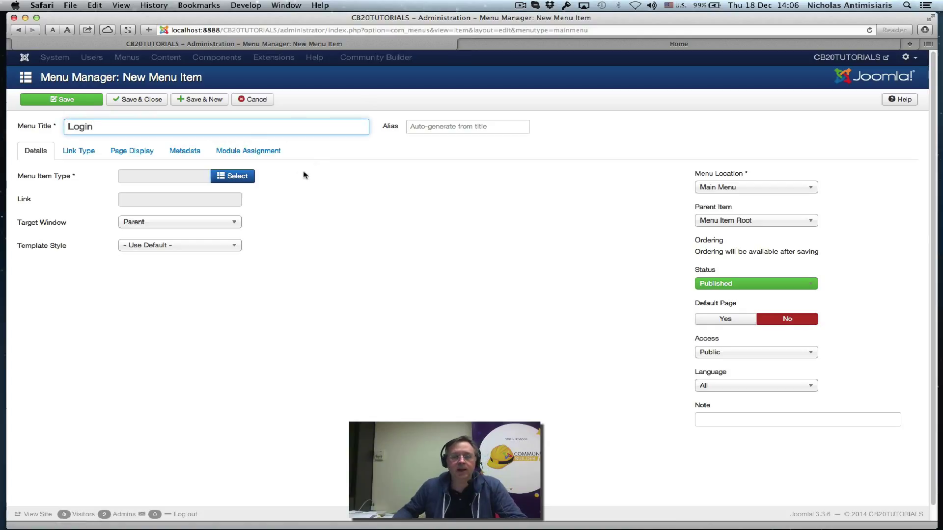
# Set the Login item's type to System Links > Menu Item Alias
pyautogui.click(245, 177)
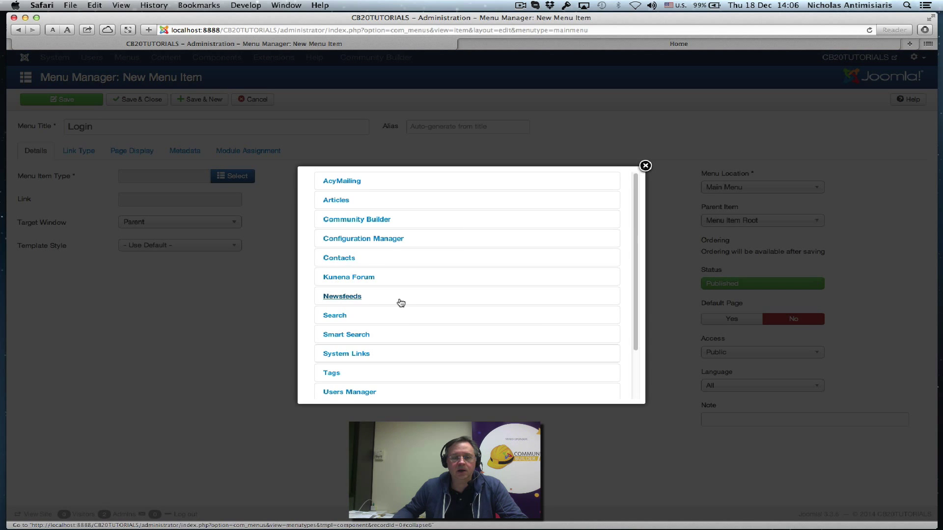
pyautogui.scroll(-3, 400, 301)
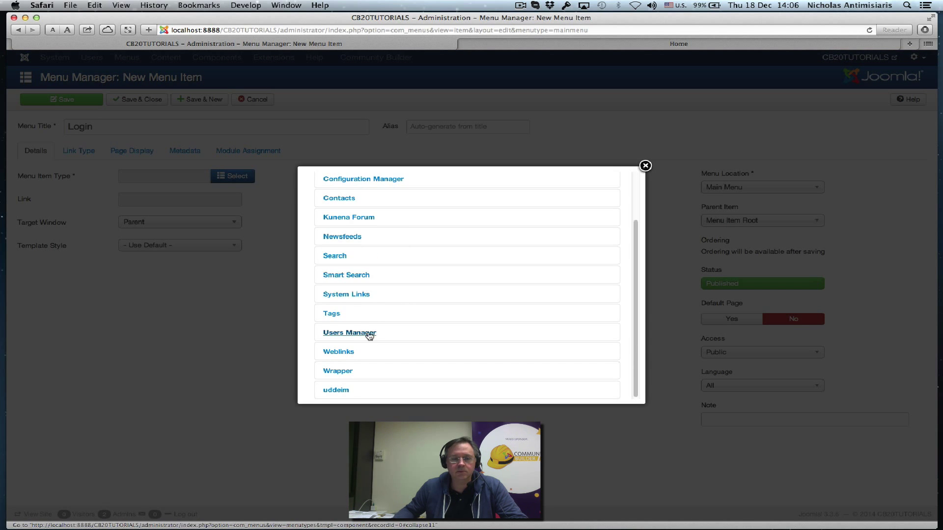
pyautogui.click(351, 299)
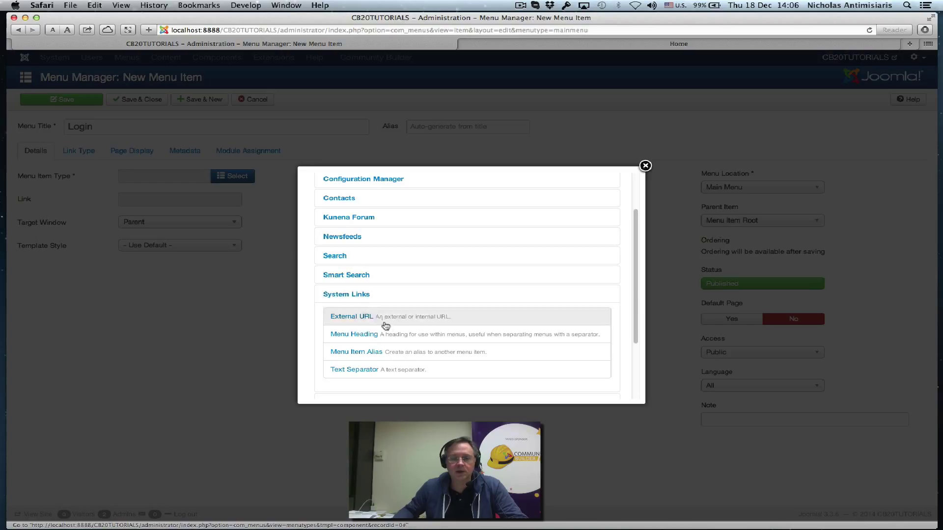
pyautogui.click(359, 353)
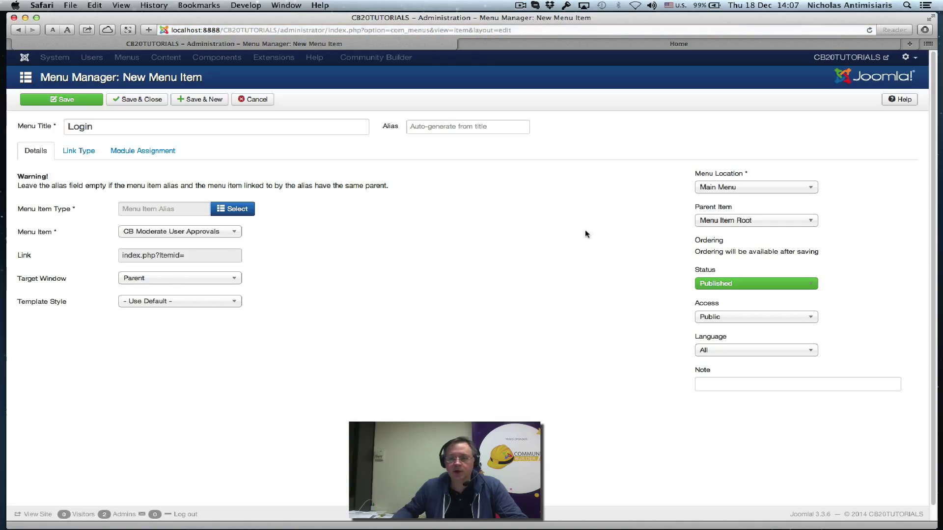
# Point the Login alias at CB Login and save and close it
pyautogui.click(167, 234)
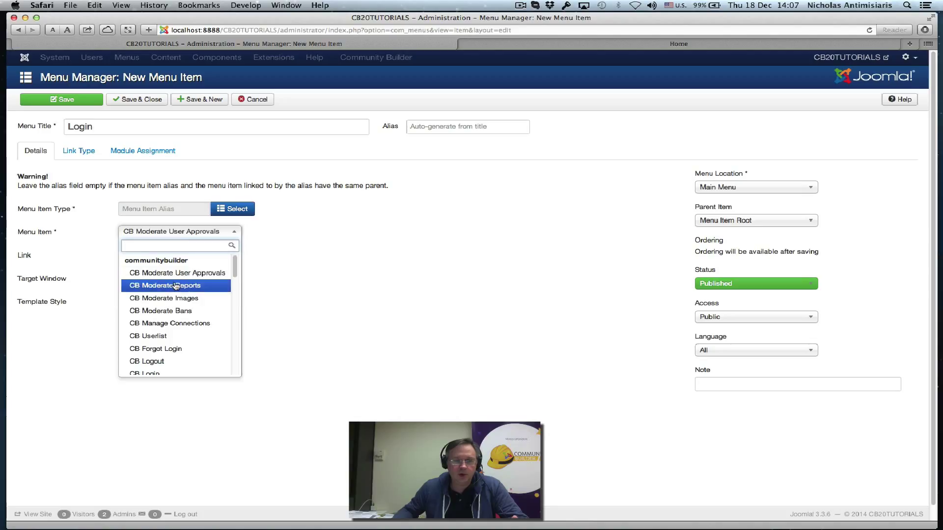
pyautogui.scroll(-5, 170, 314)
pyautogui.scroll(5, 172, 324)
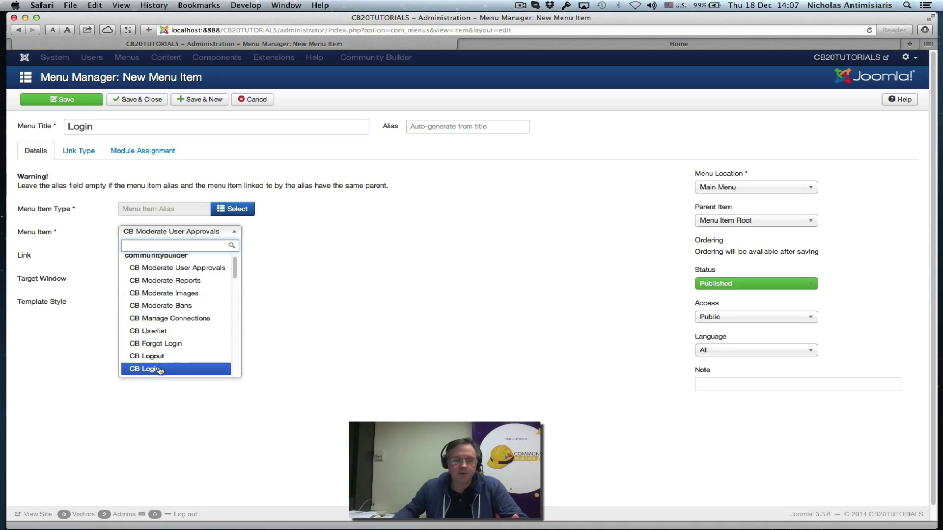
pyautogui.click(175, 370)
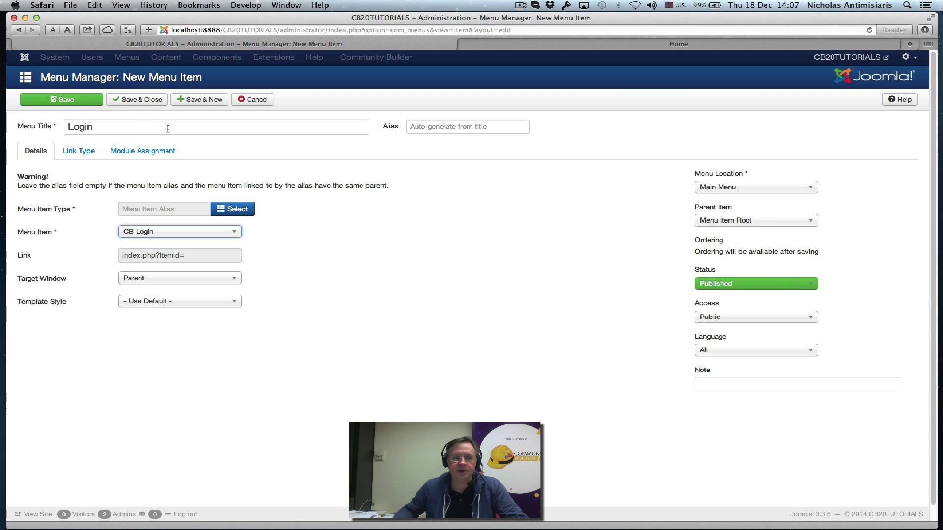
pyautogui.click(130, 100)
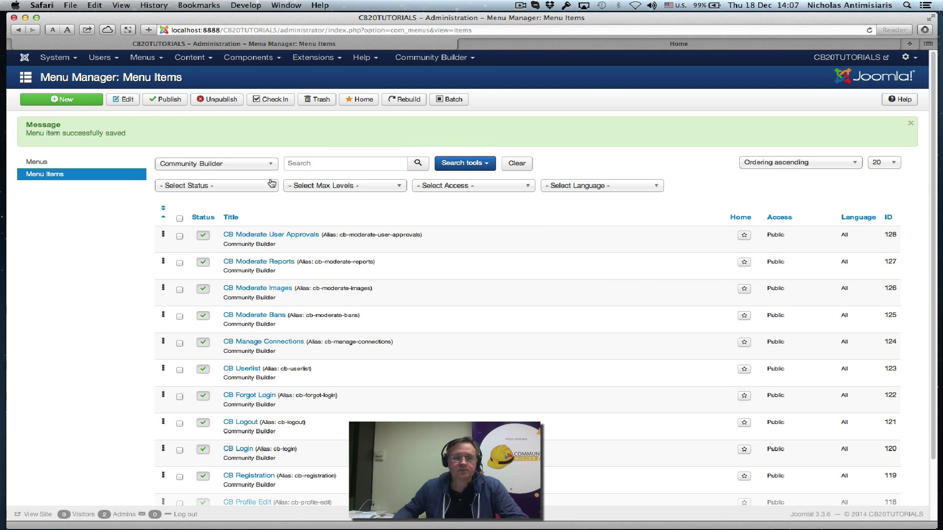
# Create a new menu item titled 'Logout' with type Menu Item Alias
pyautogui.click(67, 101)
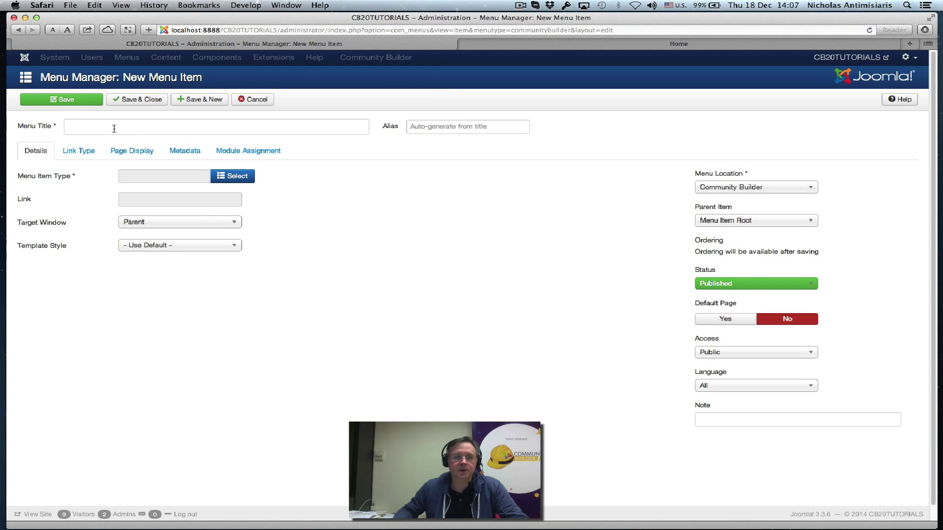
pyautogui.click(113, 129)
pyautogui.write('Log')
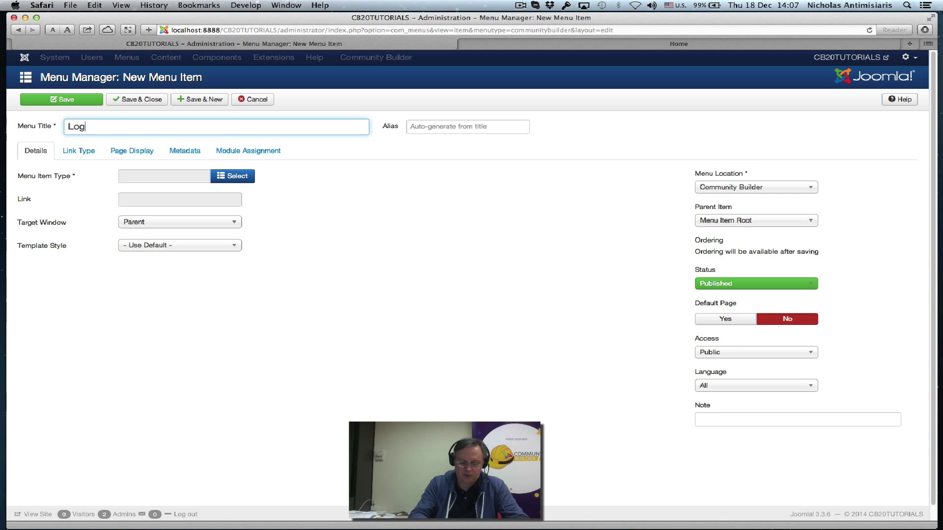
pyautogui.write('out')
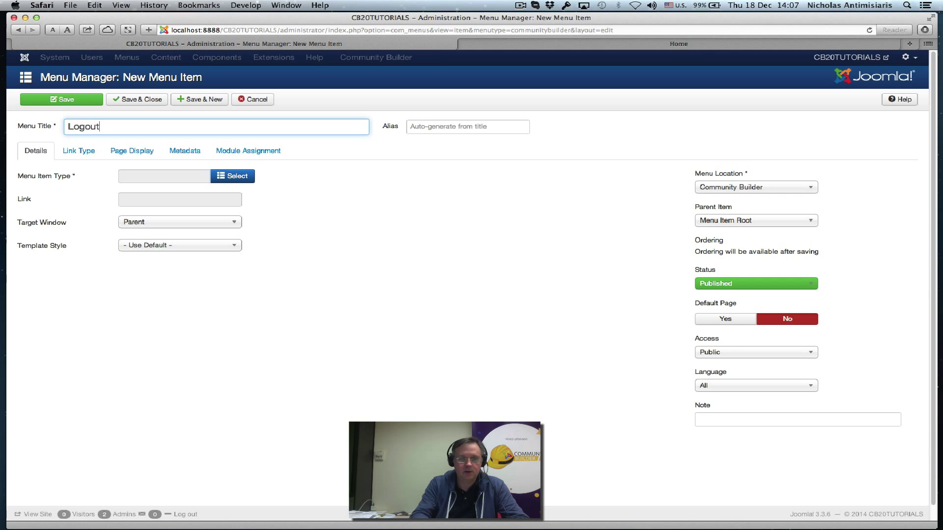
pyautogui.click(247, 177)
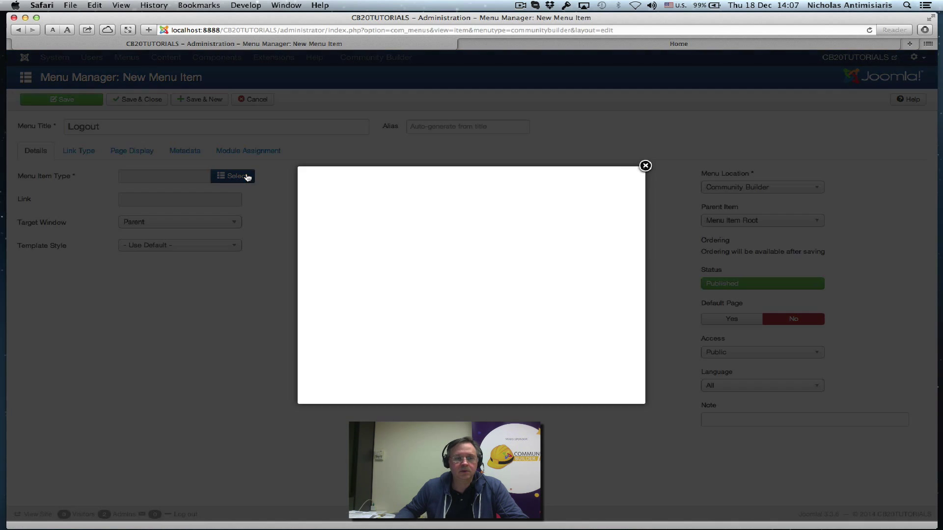
pyautogui.scroll(-3, 427, 314)
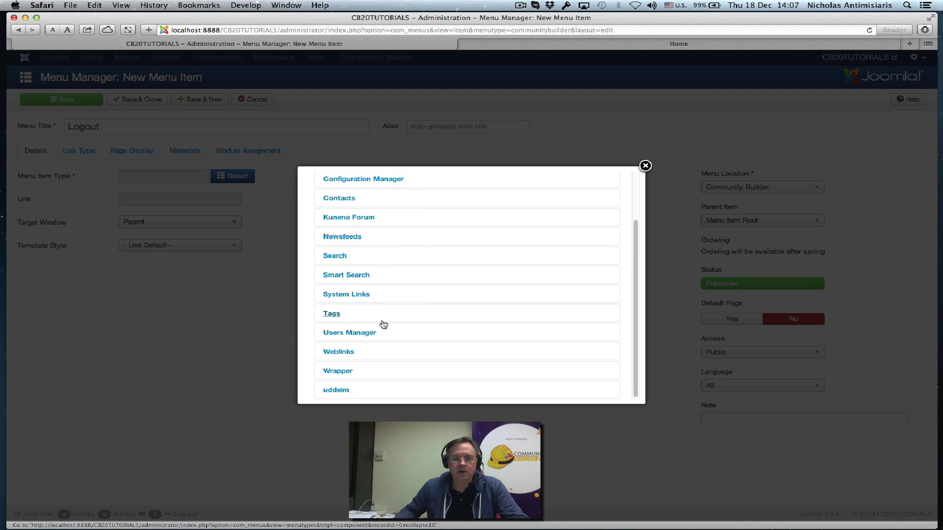
pyautogui.click(337, 296)
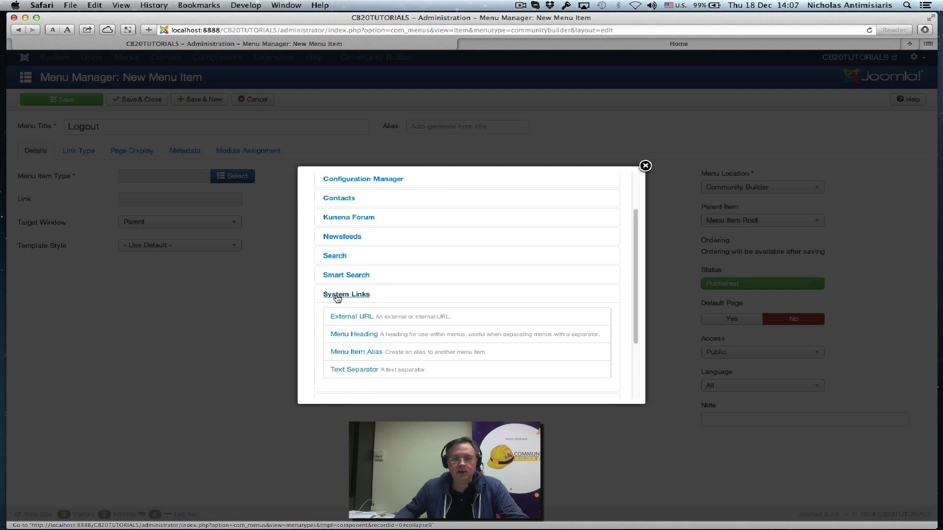
pyautogui.click(358, 351)
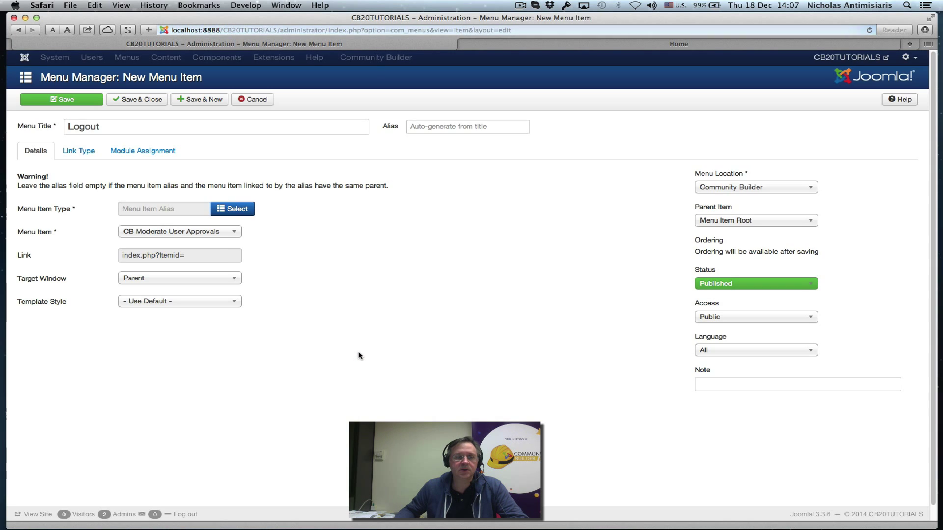
# Alias the Logout item to CB Logout, save it, and return to the front-end site
pyautogui.click(218, 236)
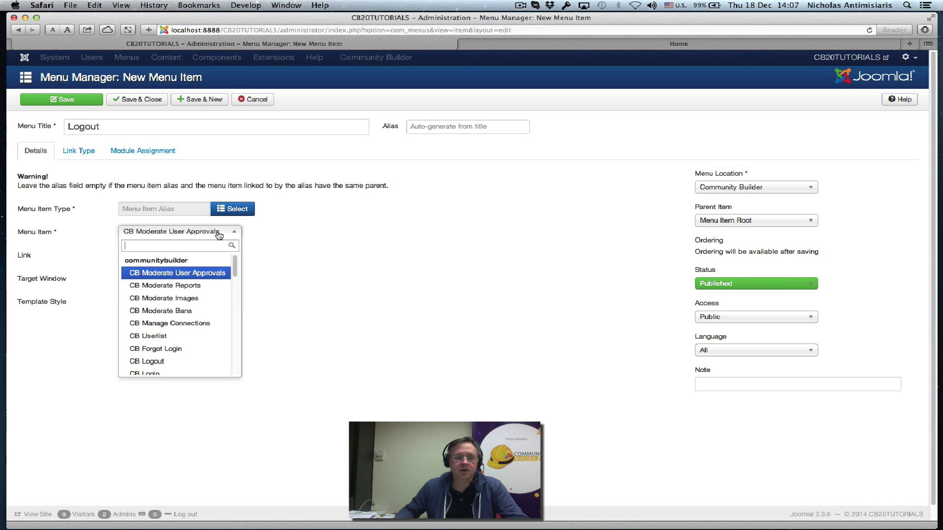
pyautogui.click(160, 362)
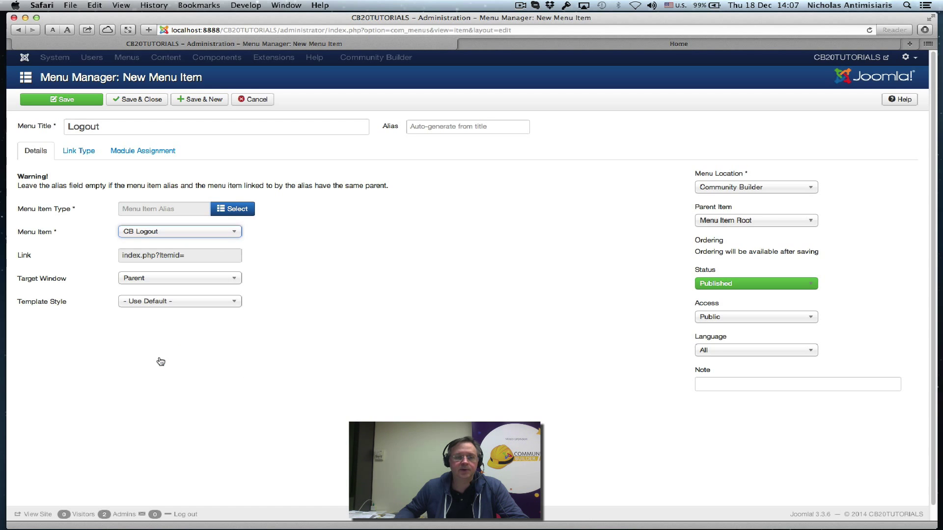
pyautogui.click(141, 101)
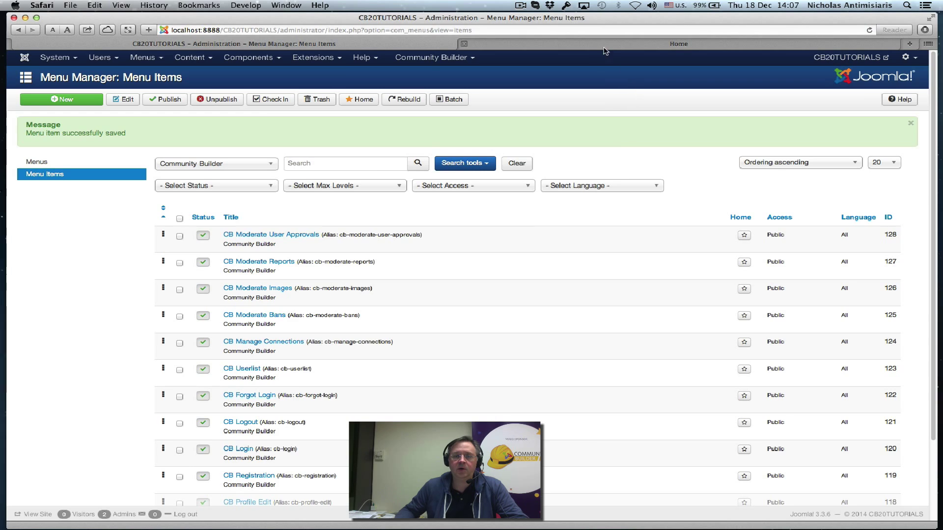
pyautogui.click(464, 44)
# Reload the home page, open the new Login link, and log in with the administrator's username and password
pyautogui.click(221, 115)
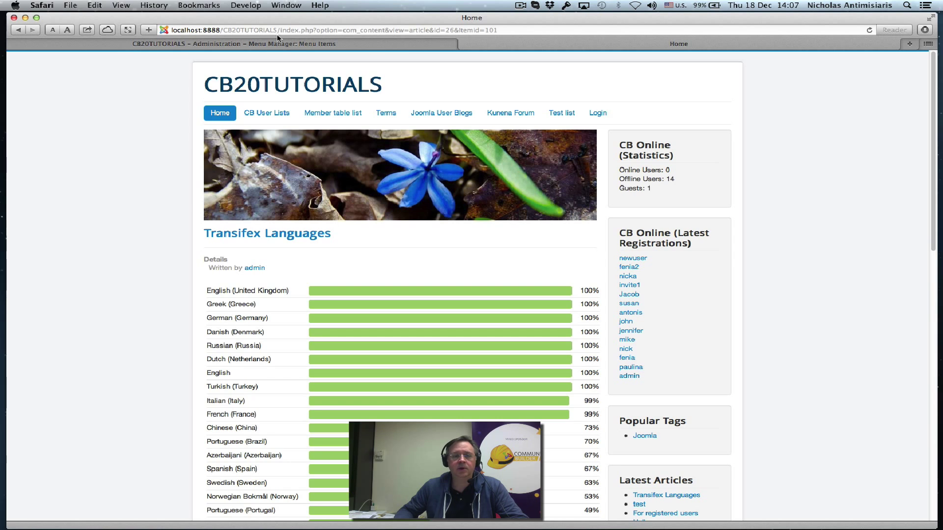
pyautogui.click(597, 114)
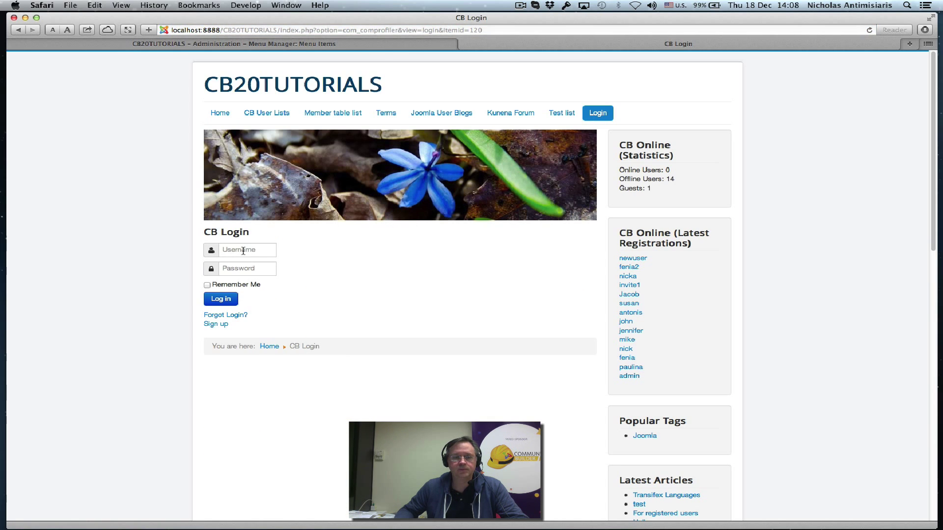
pyautogui.click(243, 249)
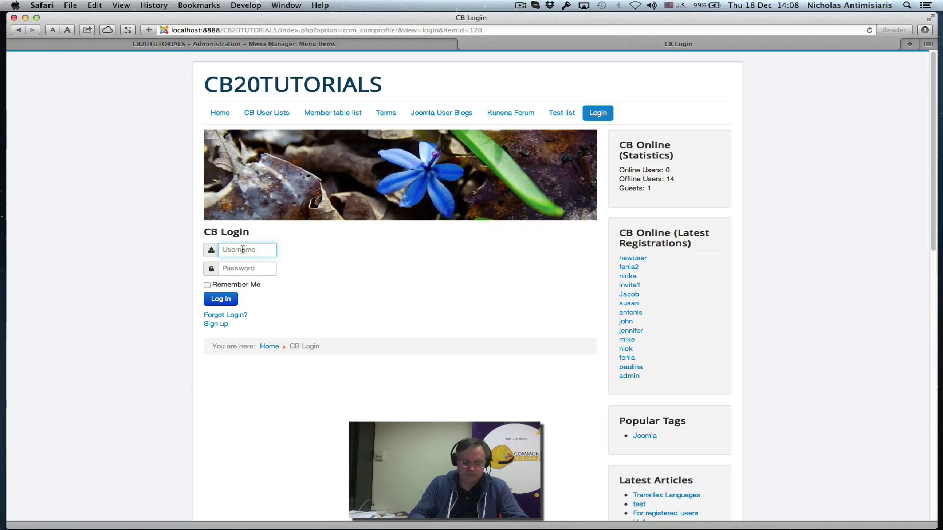
pyautogui.write('admin')
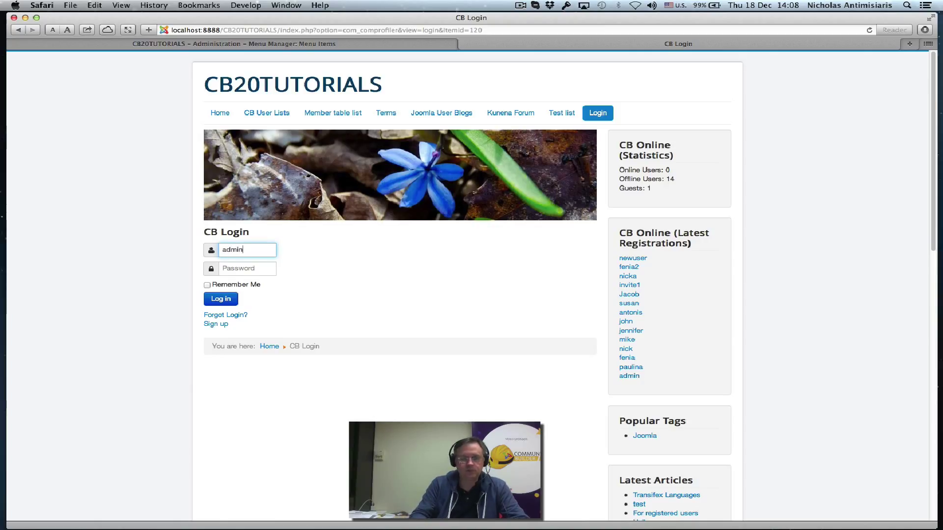
pyautogui.press('Tab')
pyautogui.write('••••')
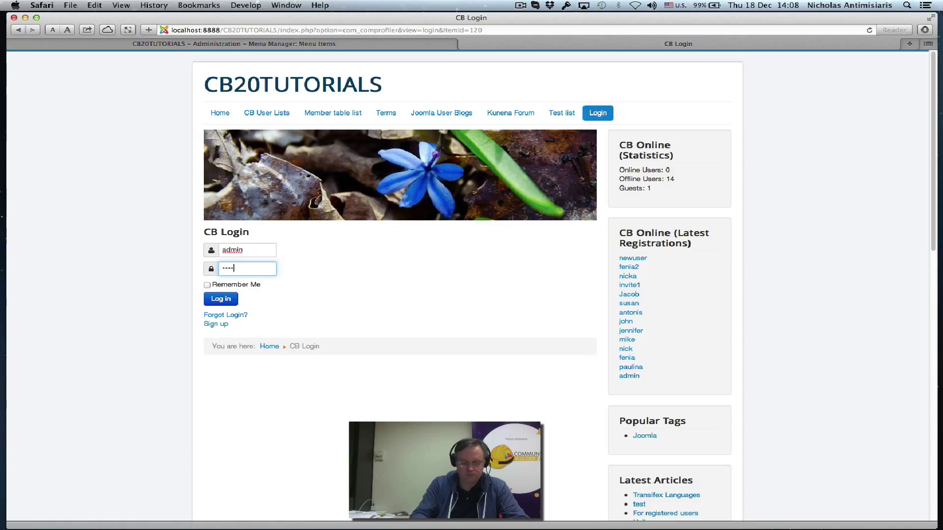
pyautogui.write('•••')
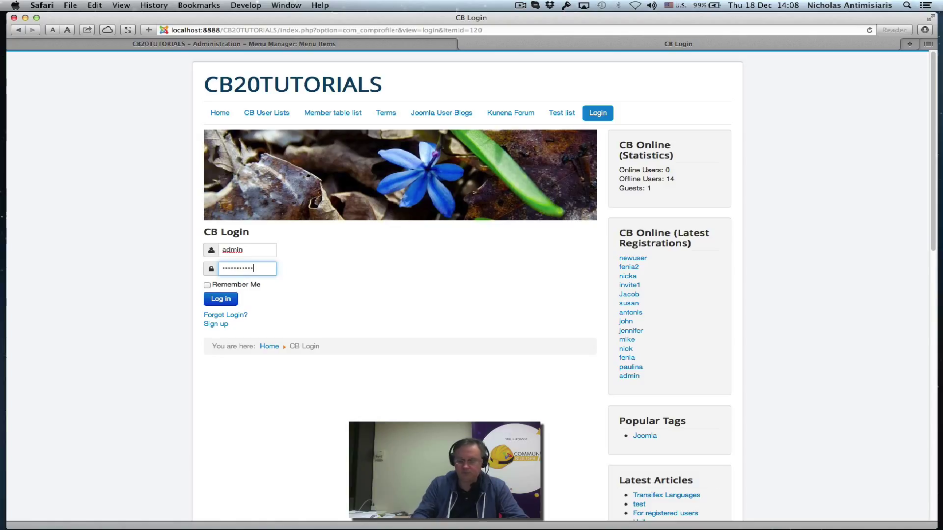
pyautogui.press('Return')
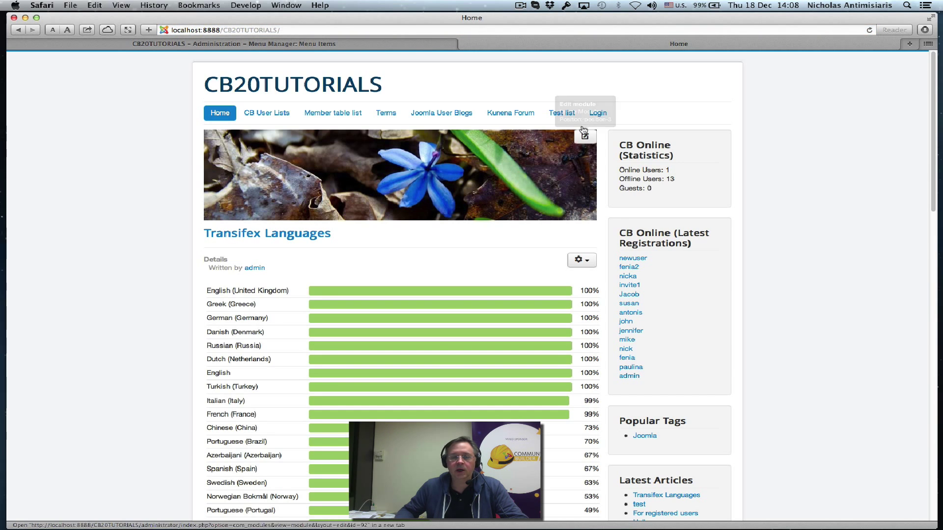
# Back in the administrator, open the Logout menu item for editing
pyautogui.click(263, 46)
pyautogui.scroll(-4, 88, 394)
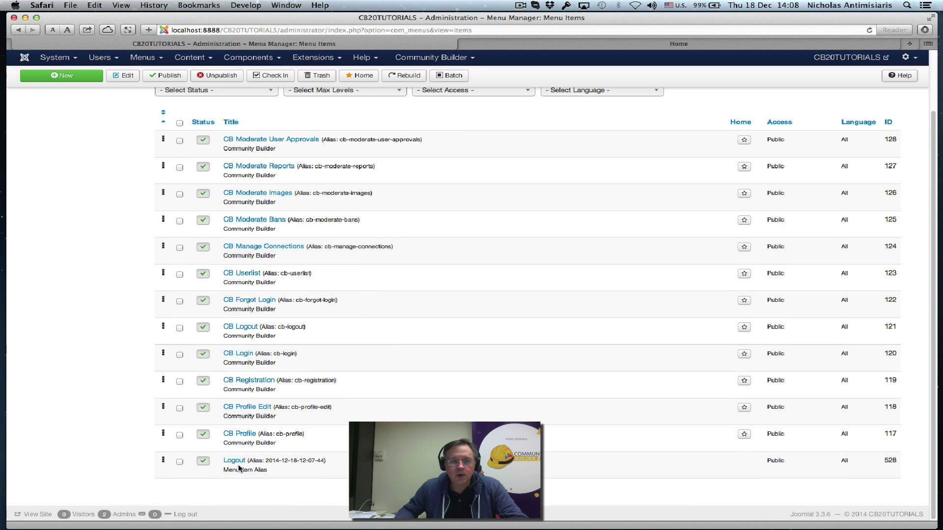
pyautogui.scroll(4, 251, 457)
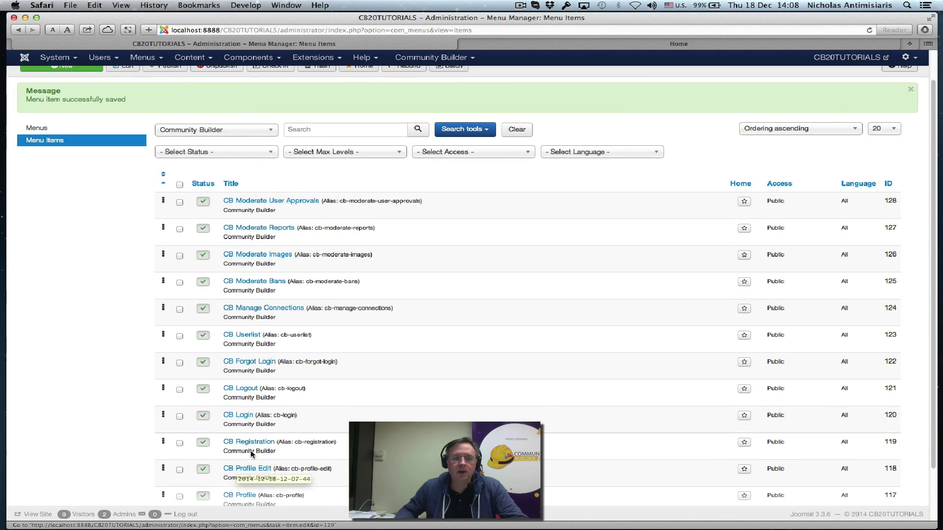
pyautogui.scroll(-4, 244, 461)
pyautogui.click(239, 464)
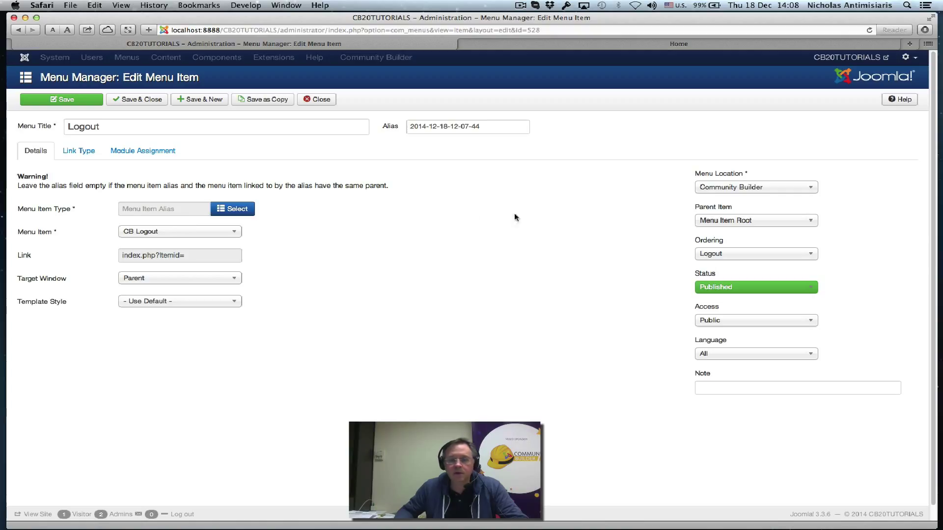
# Keep CB Logout as target, move Logout to Main Menu, save, and reload the front-end home page
pyautogui.click(176, 233)
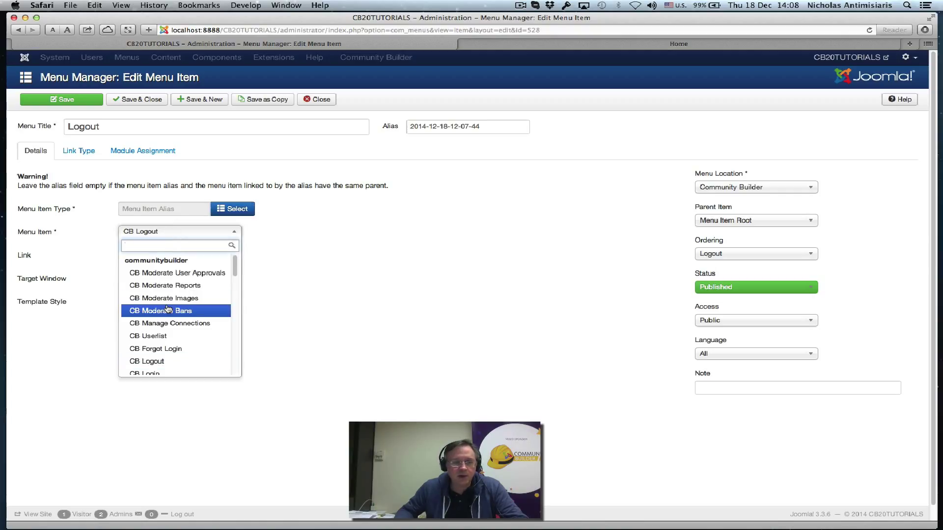
pyautogui.click(338, 258)
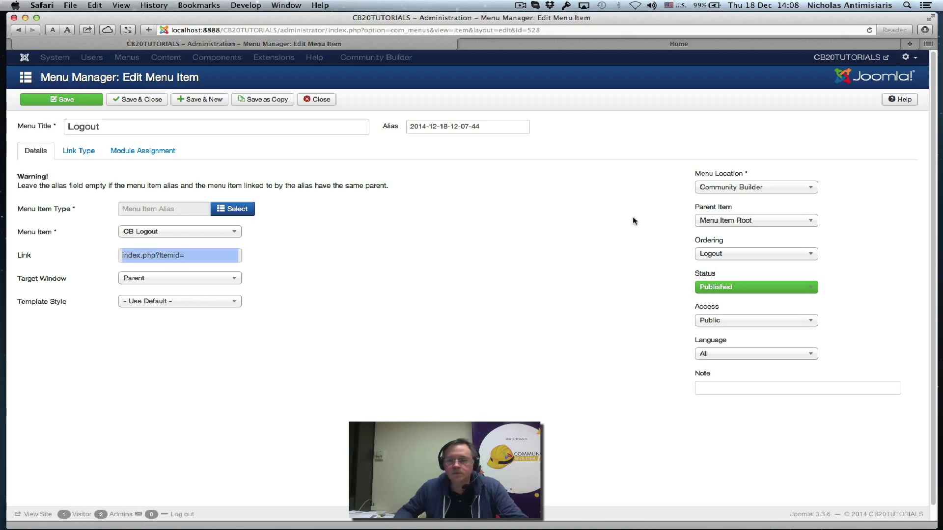
pyautogui.click(747, 189)
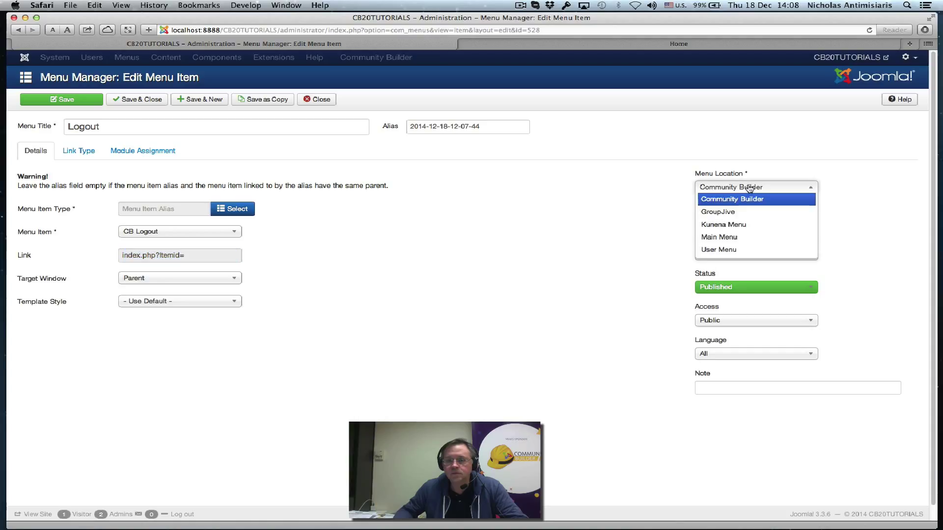
pyautogui.click(742, 237)
pyautogui.click(147, 100)
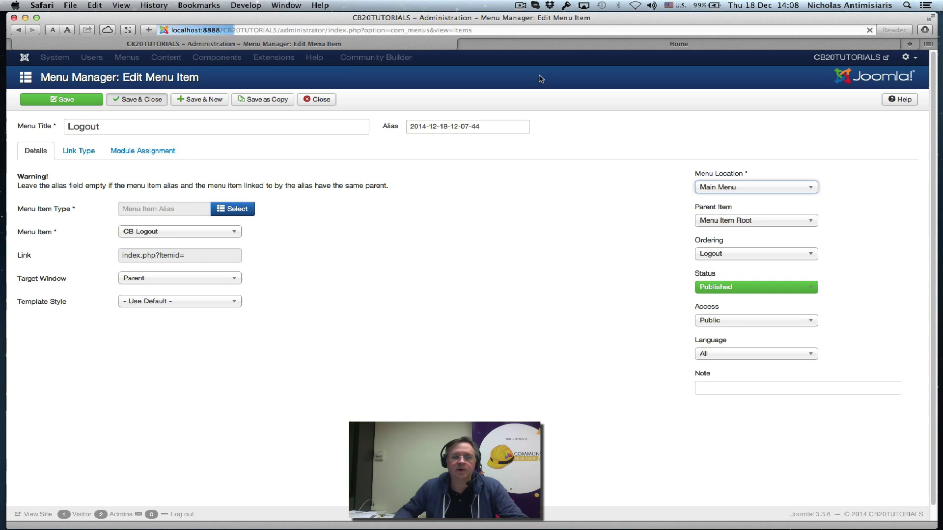
pyautogui.click(571, 45)
pyautogui.click(219, 113)
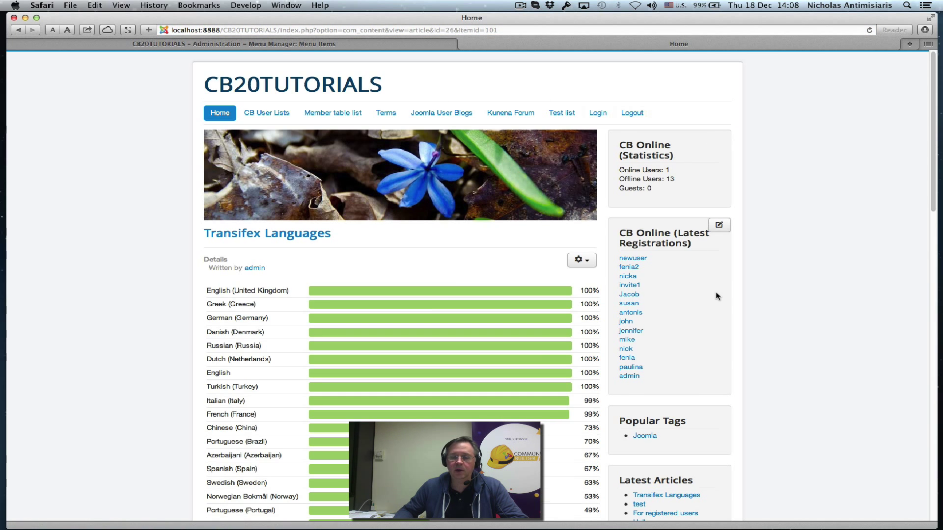
pyautogui.scroll(-5, 717, 296)
pyautogui.scroll(-2, 717, 296)
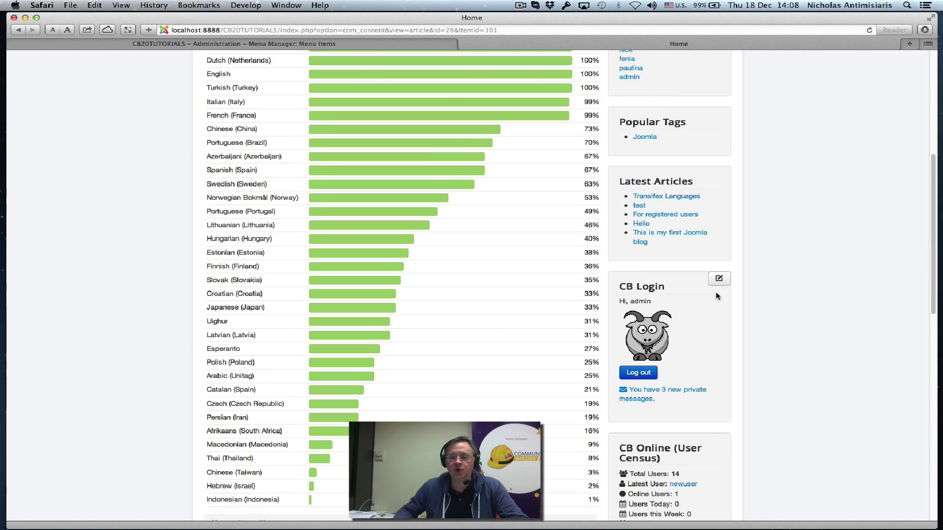
pyautogui.scroll(6, 716, 296)
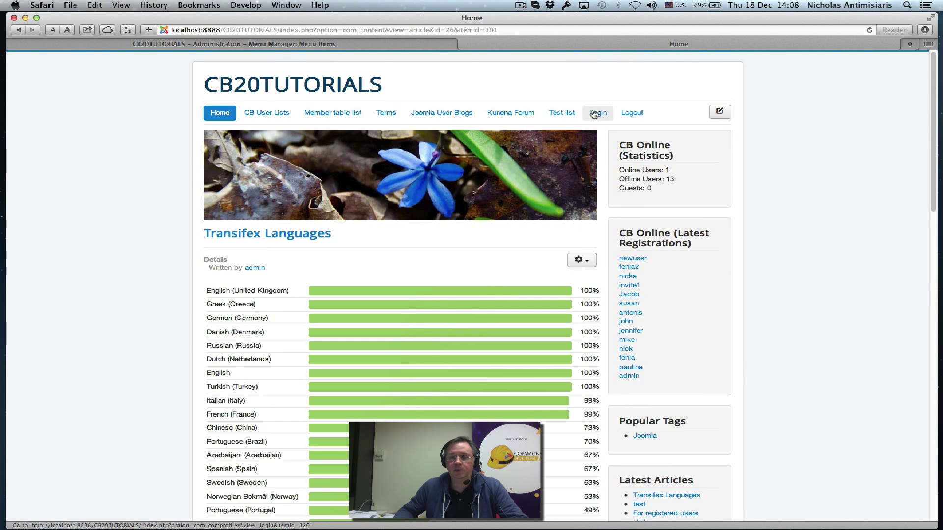
pyautogui.scroll(-6, 690, 400)
pyautogui.scroll(6, 660, 418)
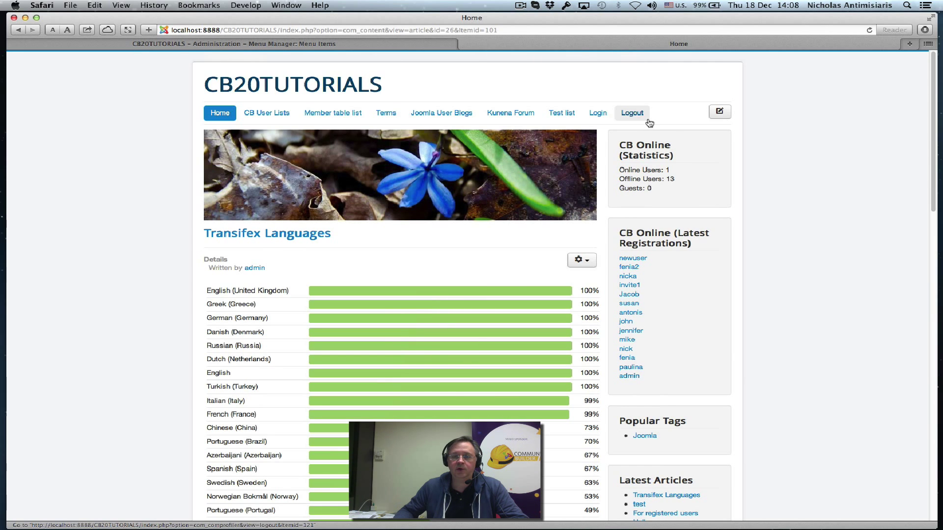
pyautogui.scroll(-7, 732, 366)
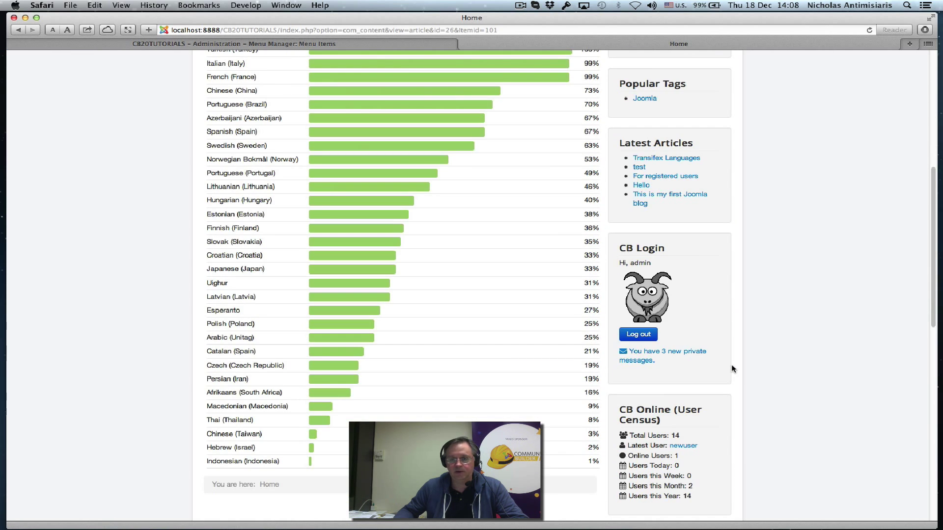
pyautogui.scroll(7, 731, 365)
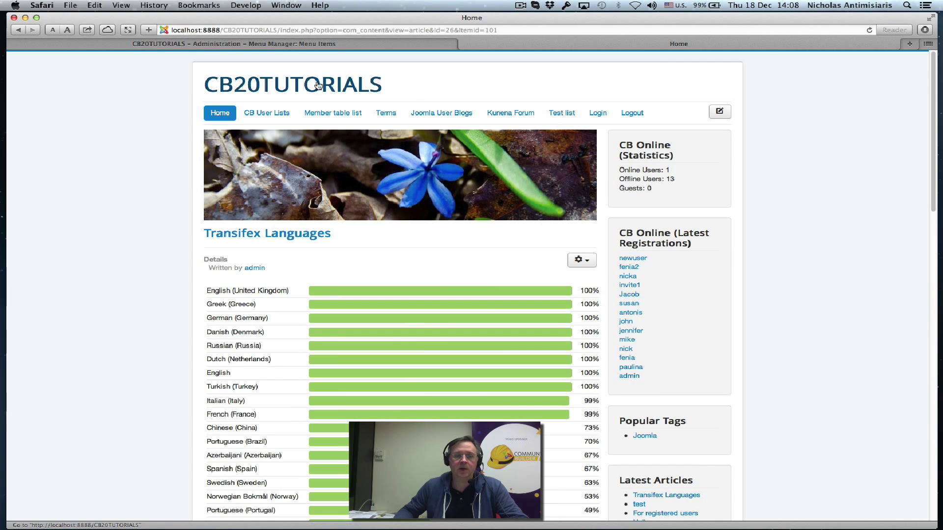
# Review the User Groups and Access Levels lists, then open the User Manager's users list
pyautogui.click(260, 44)
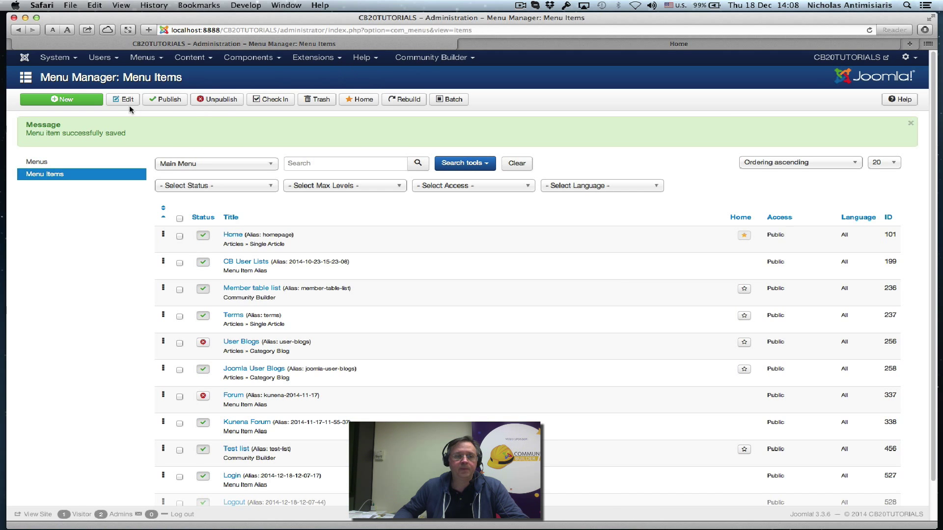
pyautogui.click(101, 57)
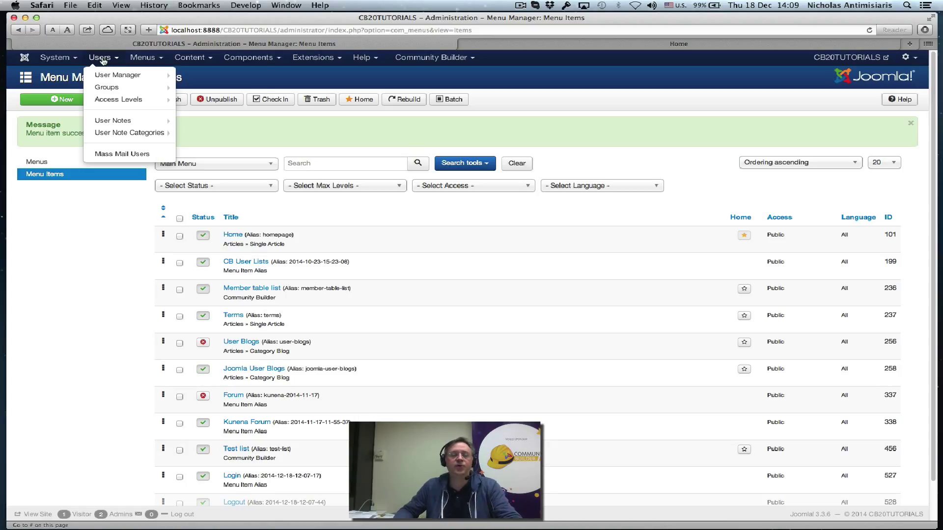
pyautogui.click(105, 87)
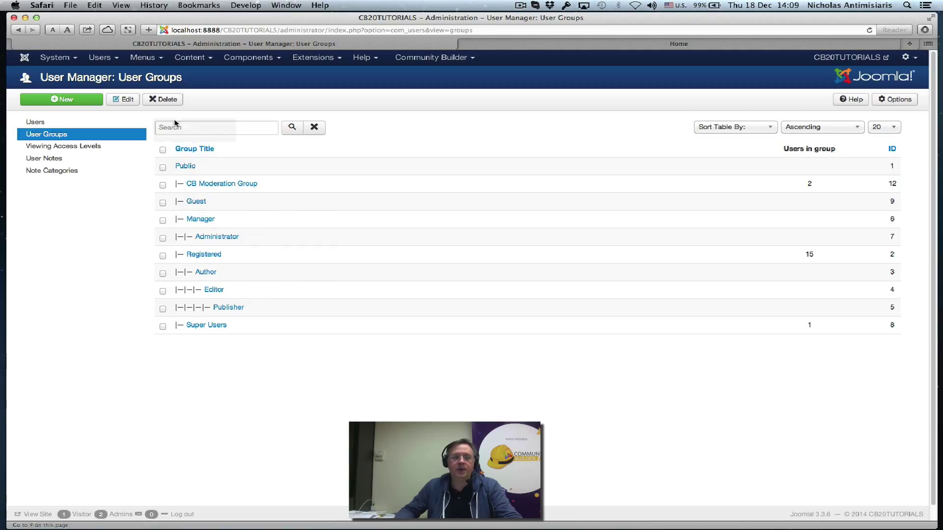
pyautogui.click(109, 62)
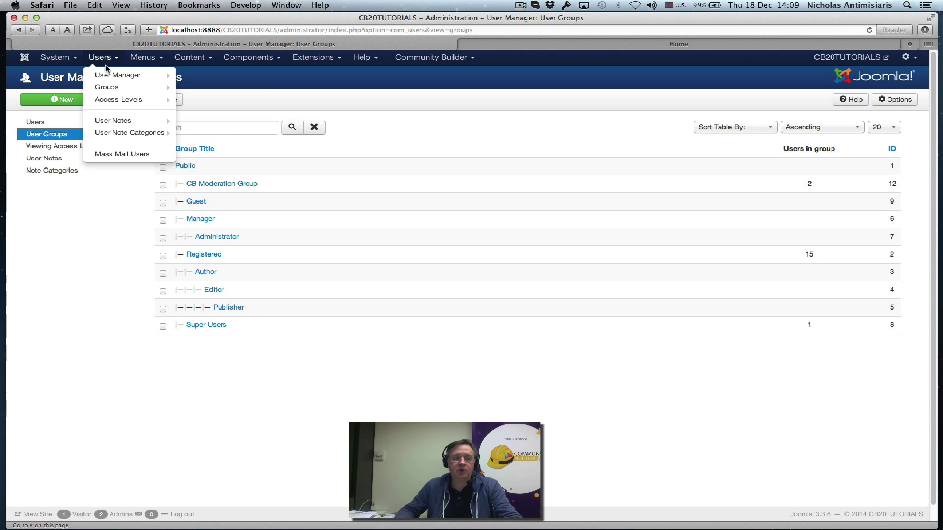
pyautogui.click(113, 100)
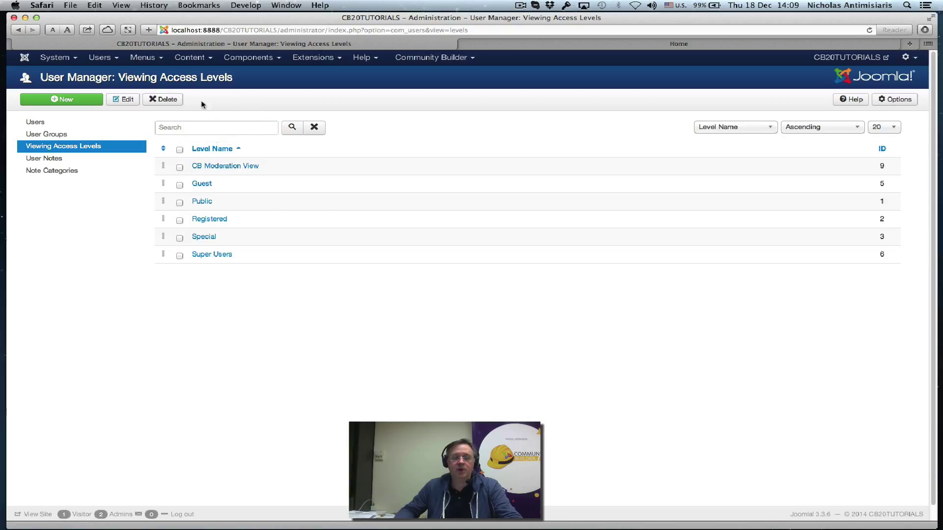
pyautogui.click(95, 60)
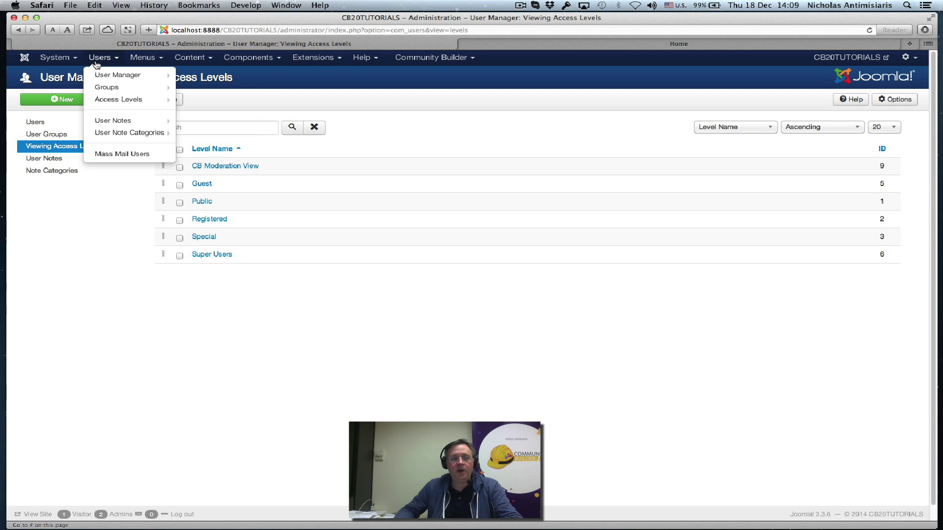
pyautogui.moveTo(103, 79)
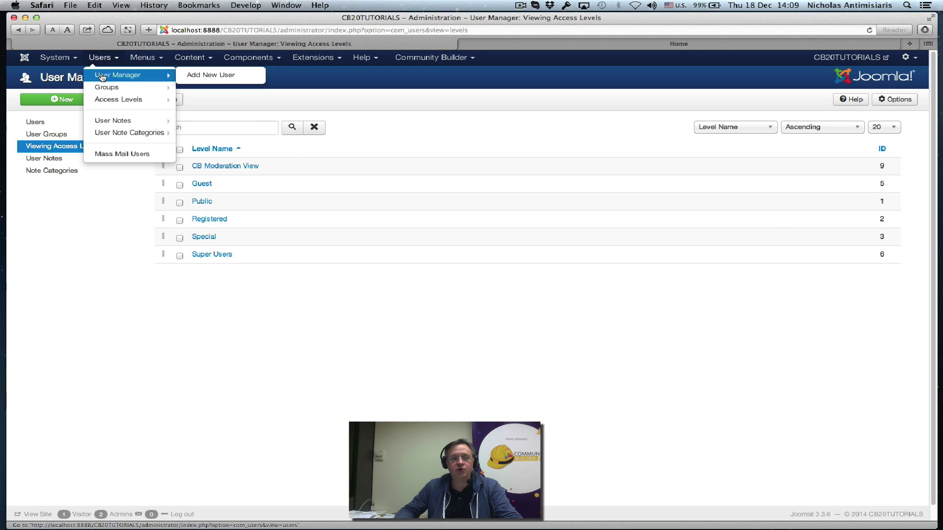
pyautogui.click(103, 79)
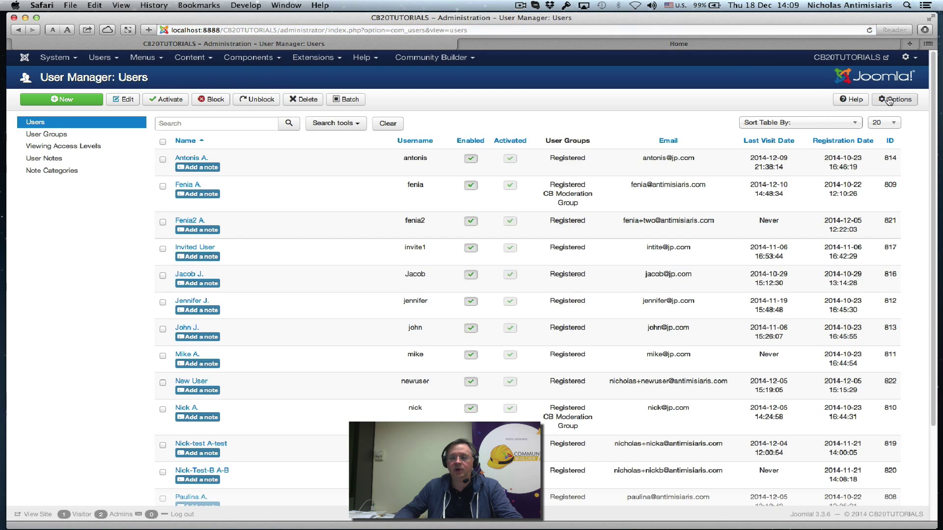
# In Users Options, keep Guest as the Guest User Group and save and close
pyautogui.click(897, 100)
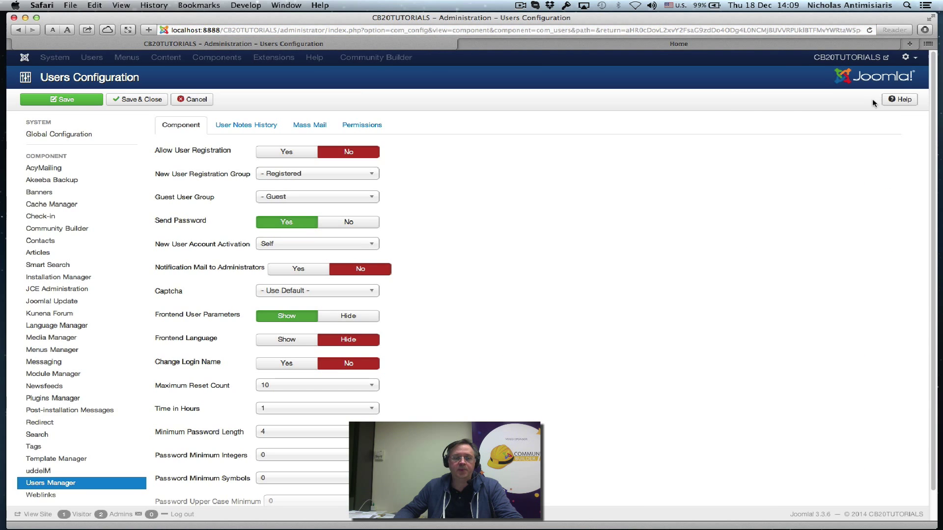
pyautogui.click(375, 202)
pyautogui.click(408, 234)
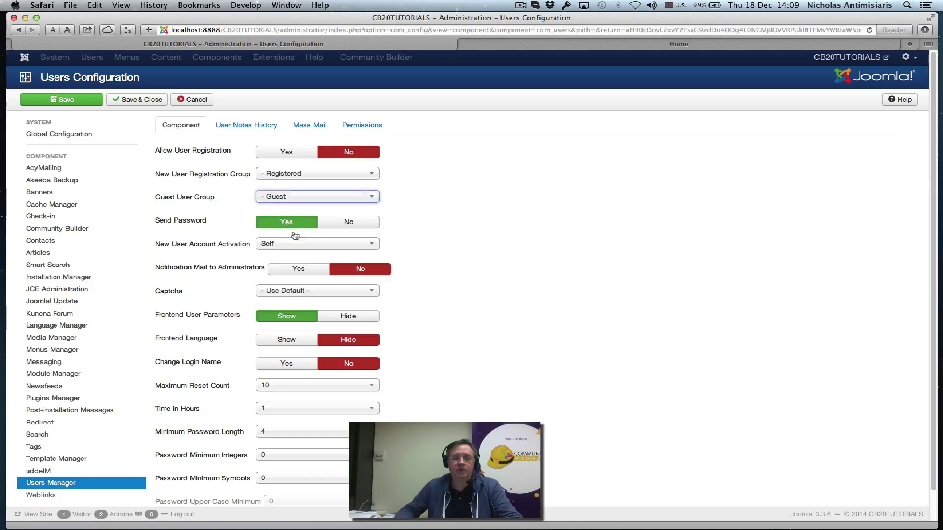
pyautogui.click(511, 206)
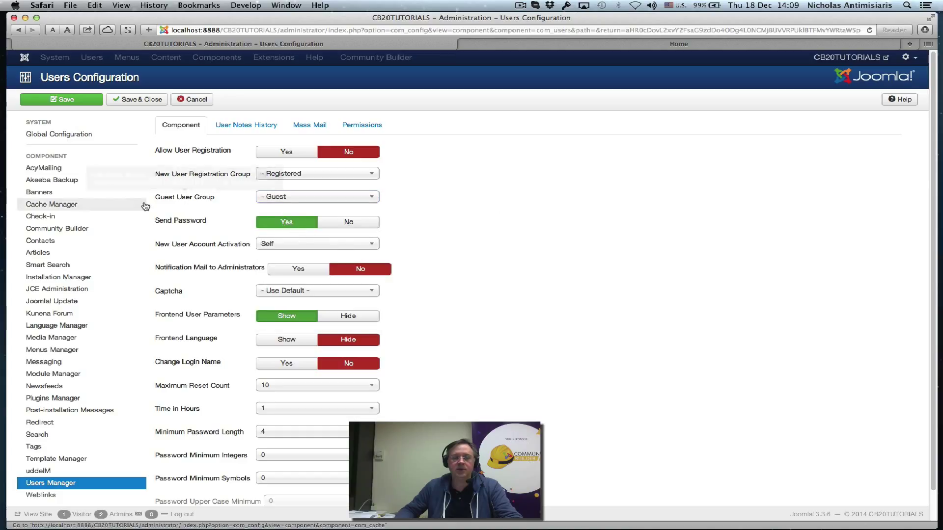
pyautogui.moveTo(171, 202)
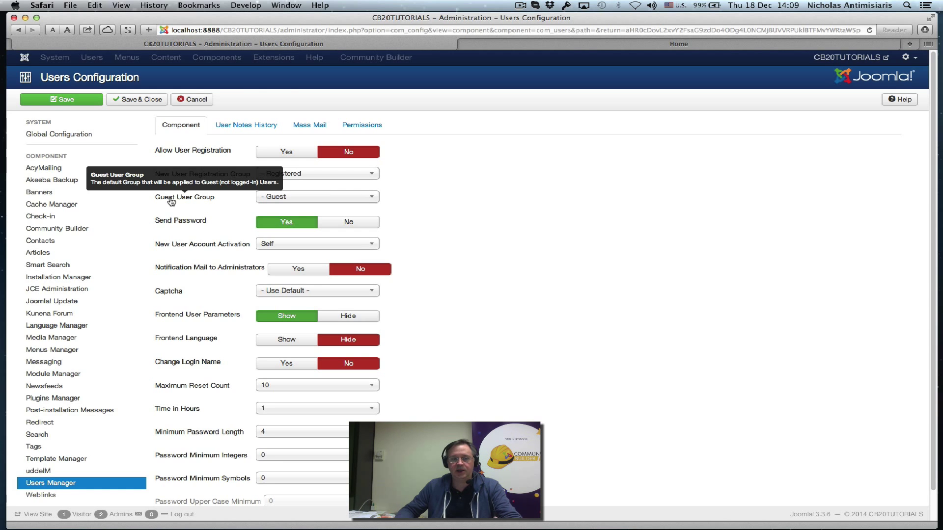
pyautogui.click(137, 99)
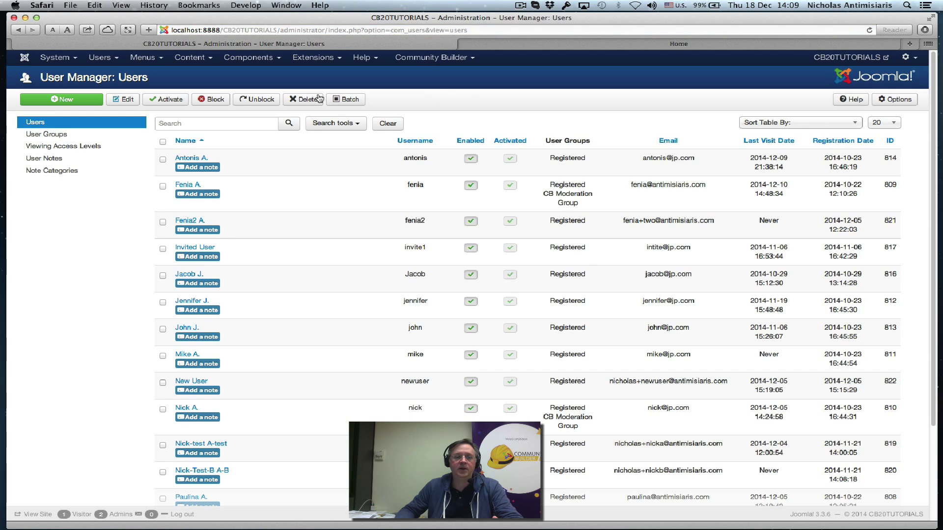
# List the Main Menu's items to check Login and Logout both have Public access
pyautogui.click(142, 57)
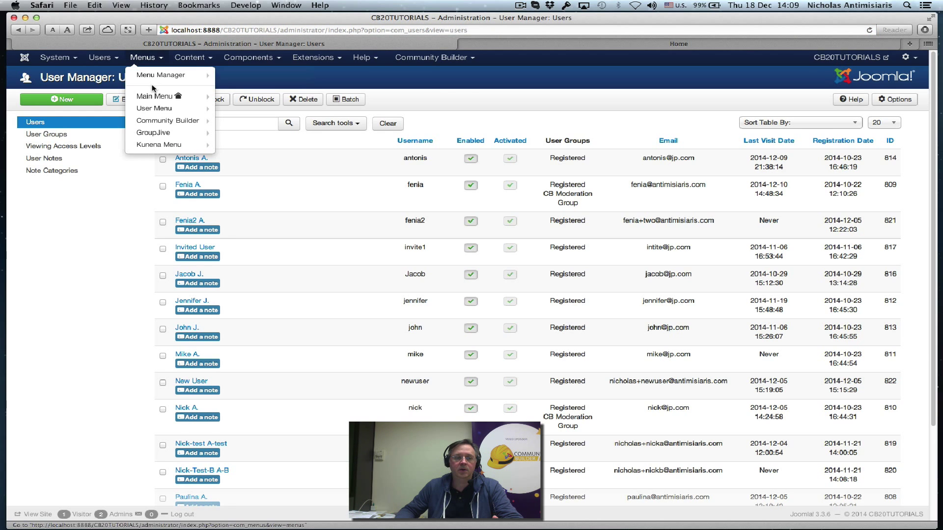
pyautogui.click(156, 97)
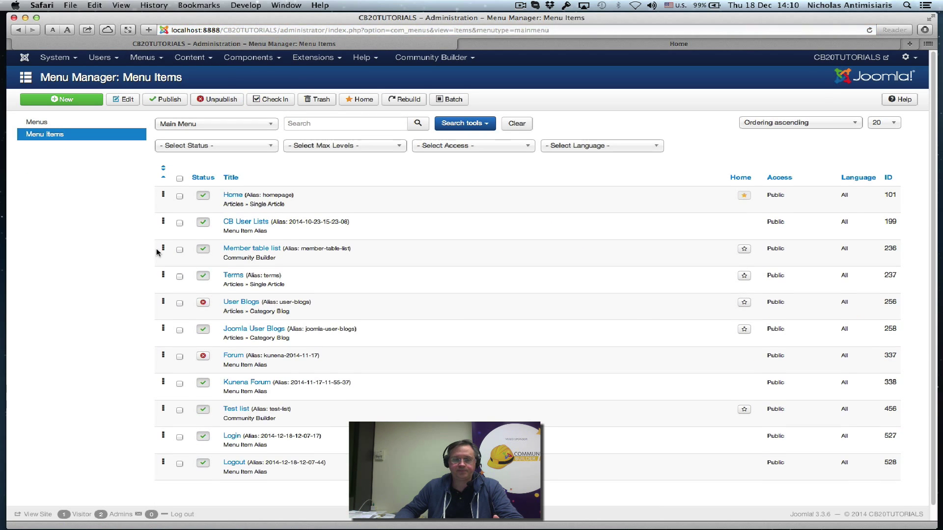
pyautogui.scroll(-1, 186, 276)
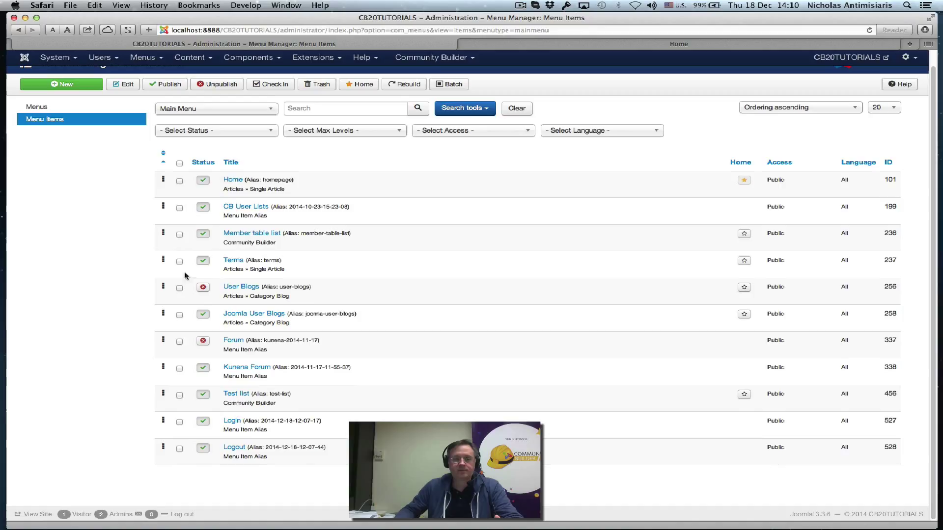
# Open the Login menu item and review its ordering without changing it
pyautogui.click(232, 421)
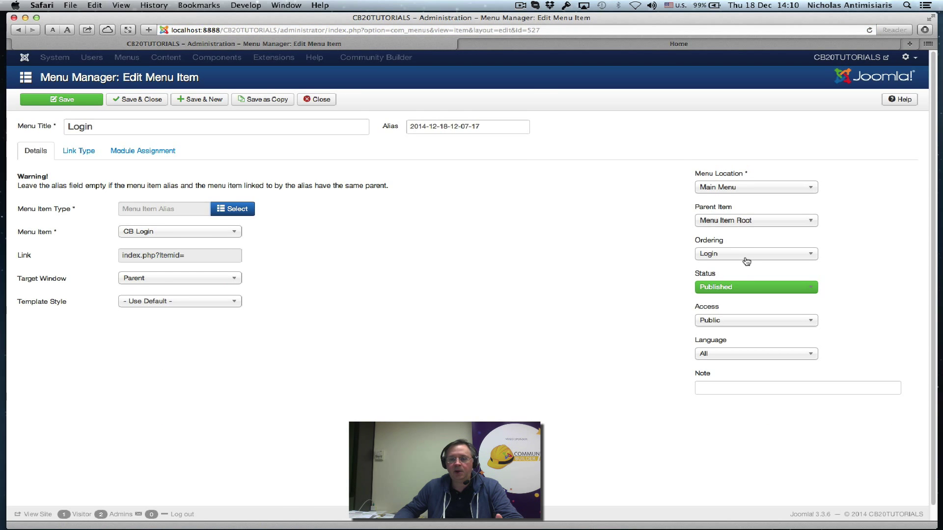
pyautogui.click(808, 256)
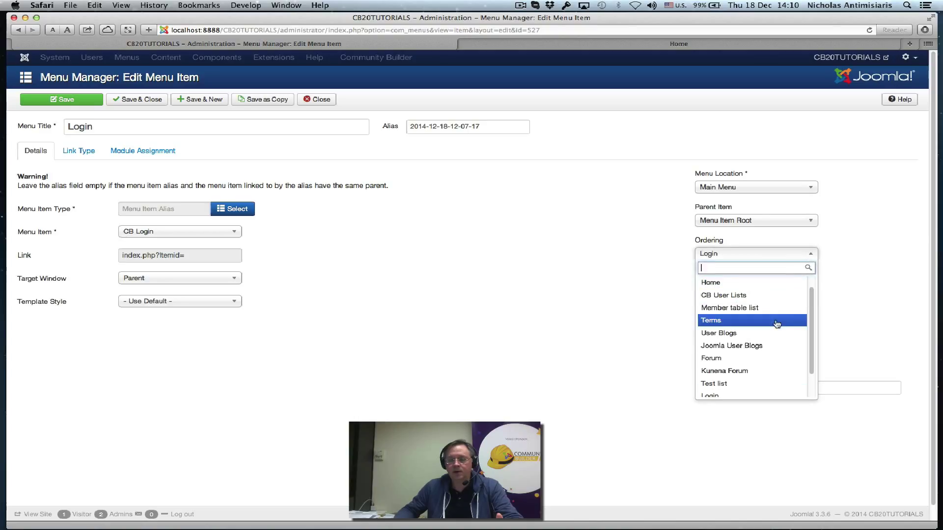
pyautogui.scroll(-1, 772, 328)
pyautogui.scroll(2, 773, 327)
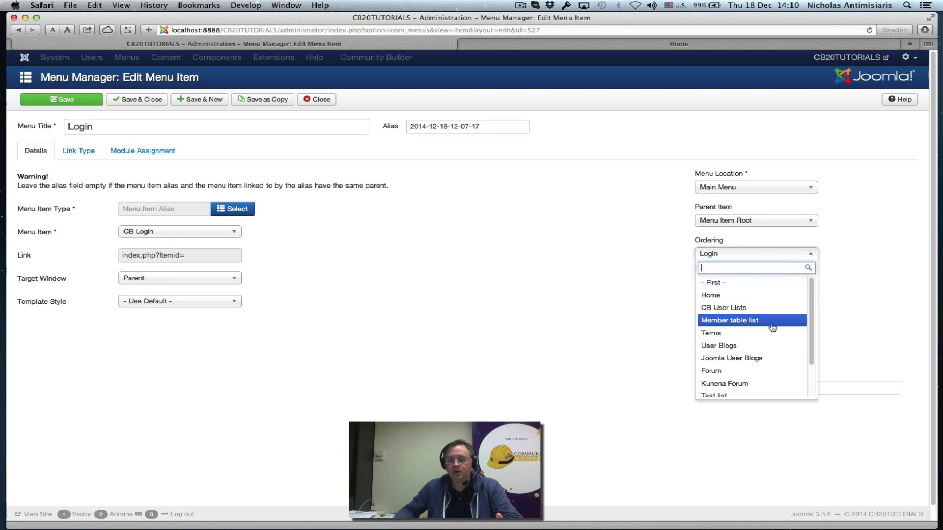
pyautogui.click(829, 254)
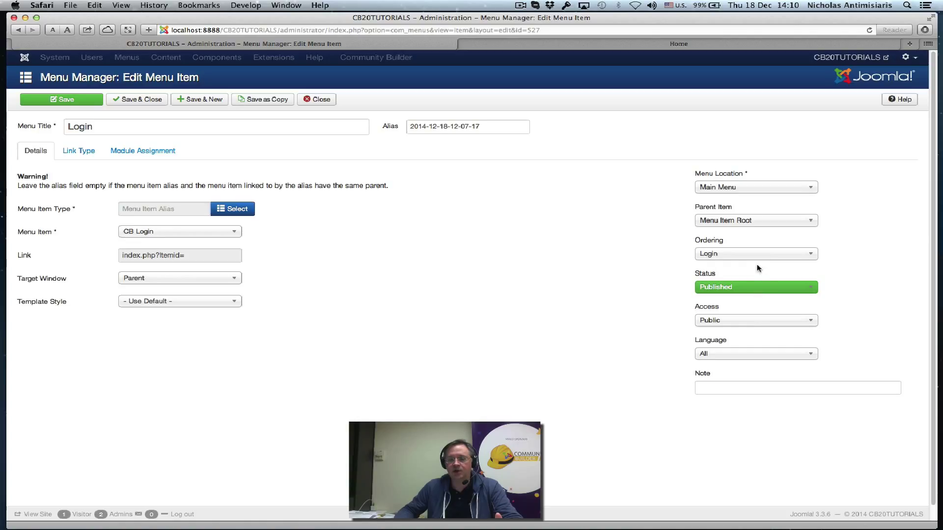
# Set the Login item's access to Guest, save and close, and view the front-end site
pyautogui.click(749, 322)
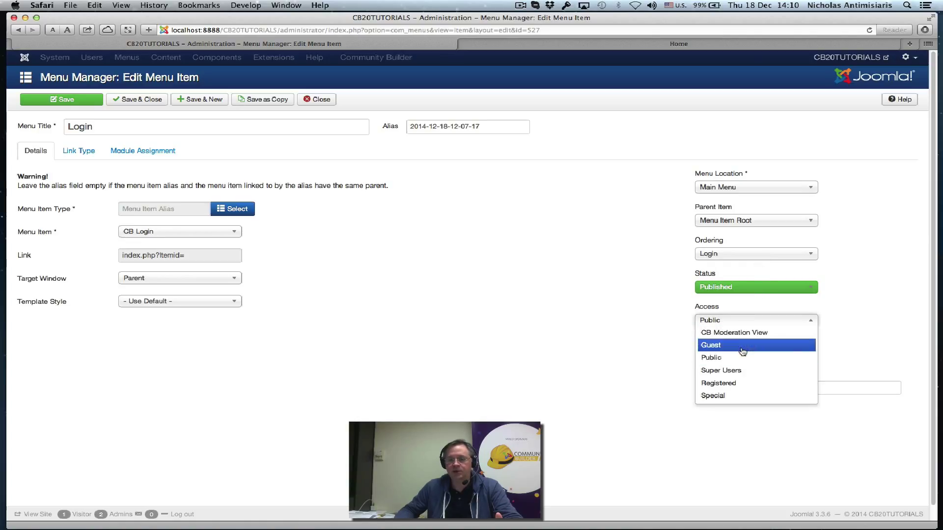
pyautogui.click(741, 344)
pyautogui.click(150, 100)
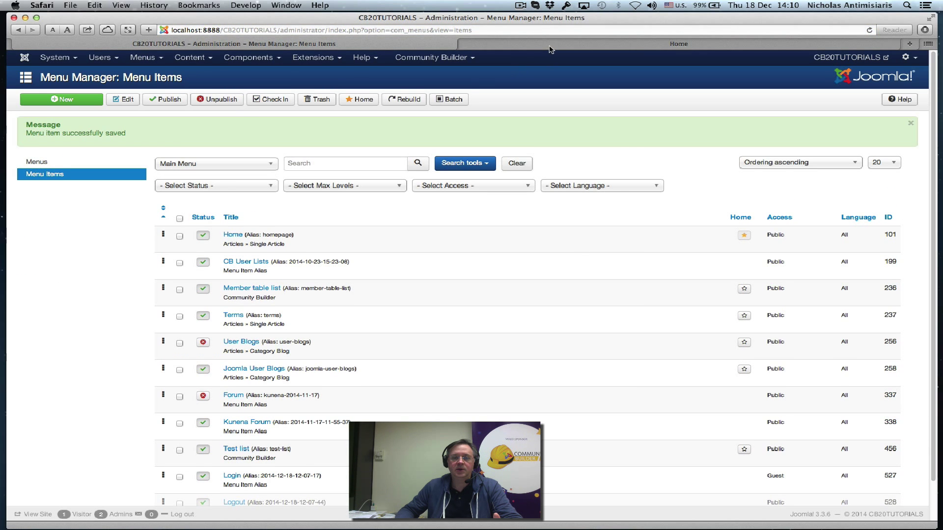
pyautogui.click(550, 45)
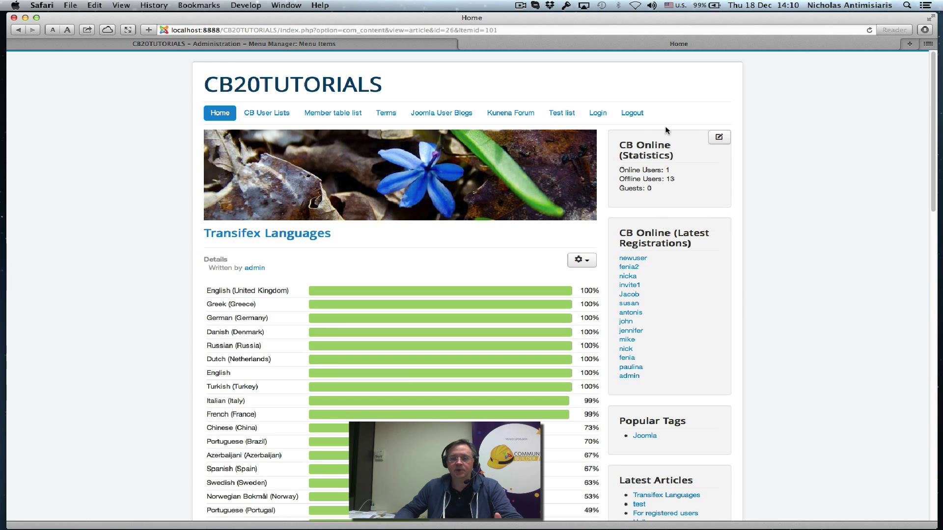
# Log out of the front-end site, then return to the admin Main Menu item list
pyautogui.scroll(-10, 666, 196)
pyautogui.click(638, 318)
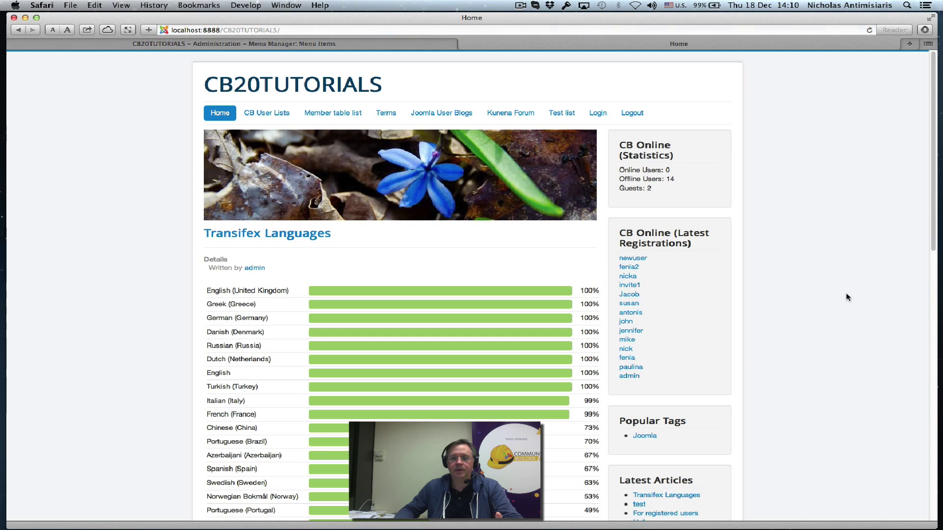
pyautogui.click(114, 43)
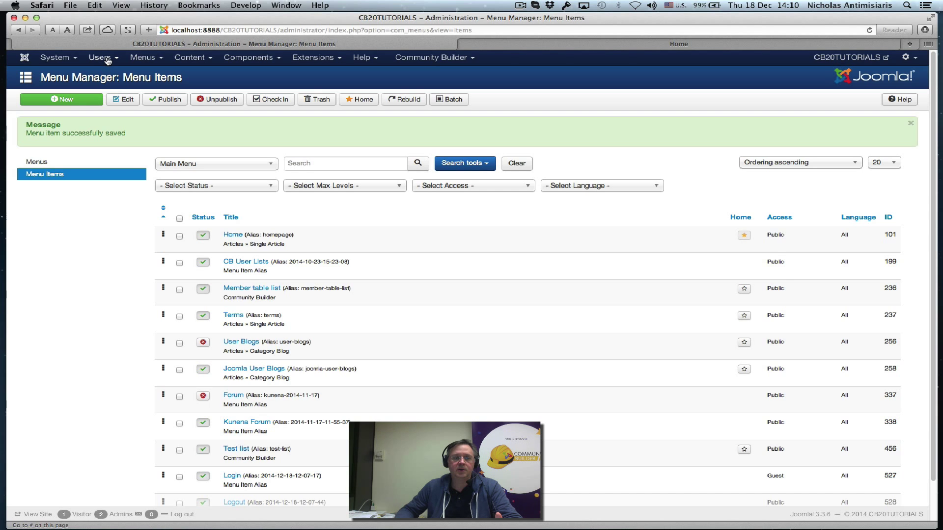
# Give the Logout menu item Registered access, save and close it, and view the front end
pyautogui.click(136, 62)
pyautogui.click(126, 274)
pyautogui.scroll(-1, 131, 286)
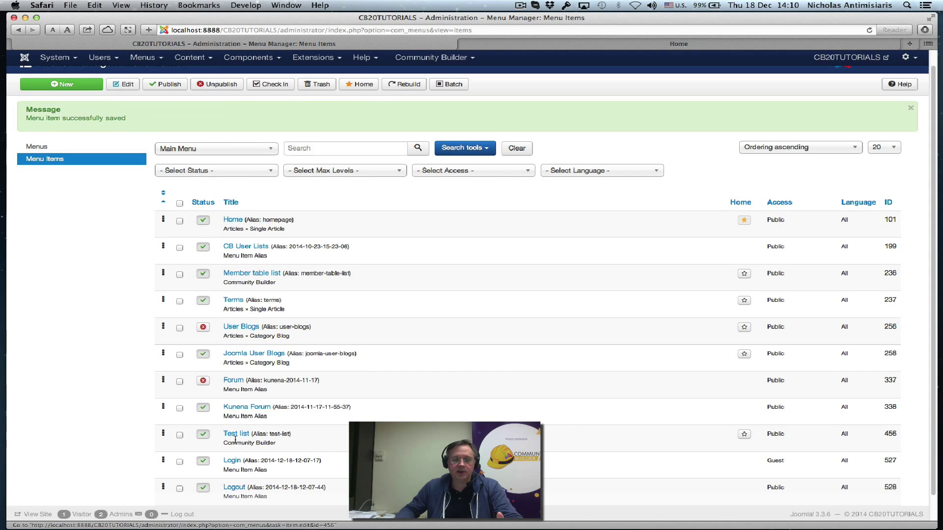
pyautogui.click(234, 487)
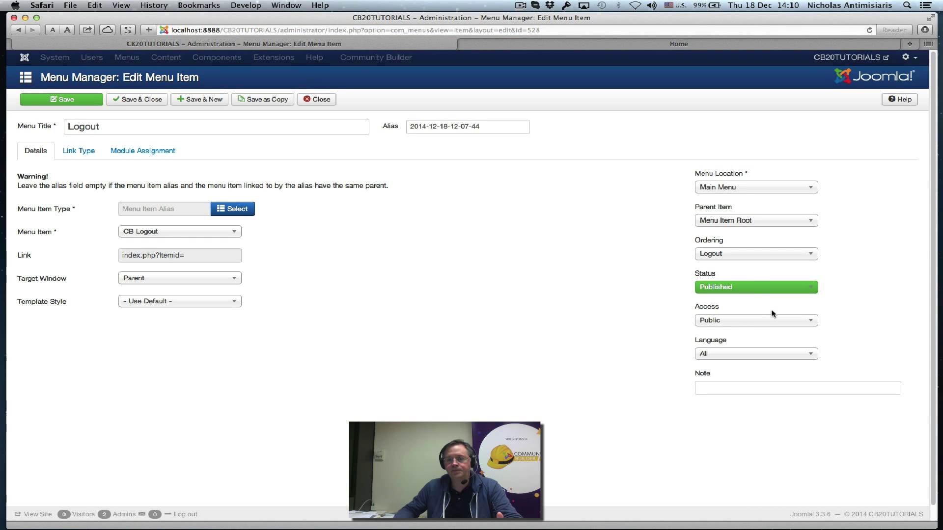
pyautogui.click(768, 322)
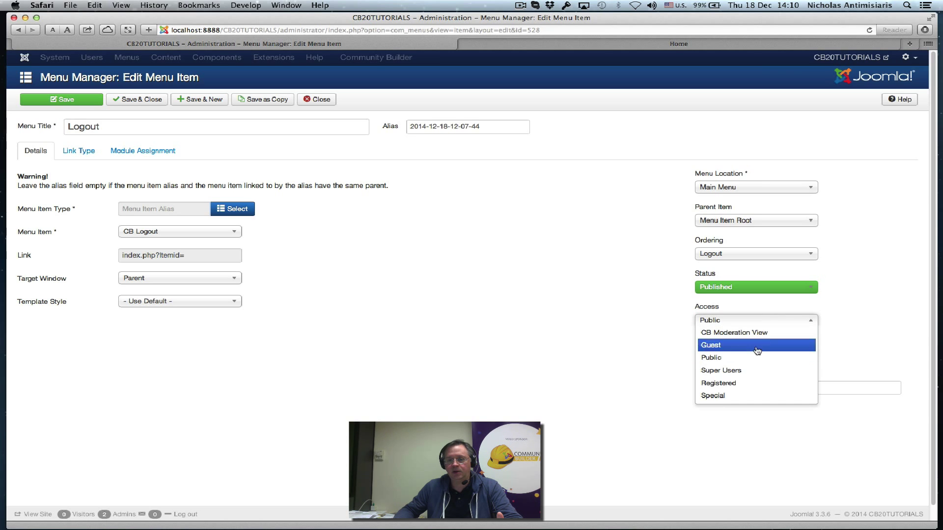
pyautogui.click(755, 384)
pyautogui.click(152, 99)
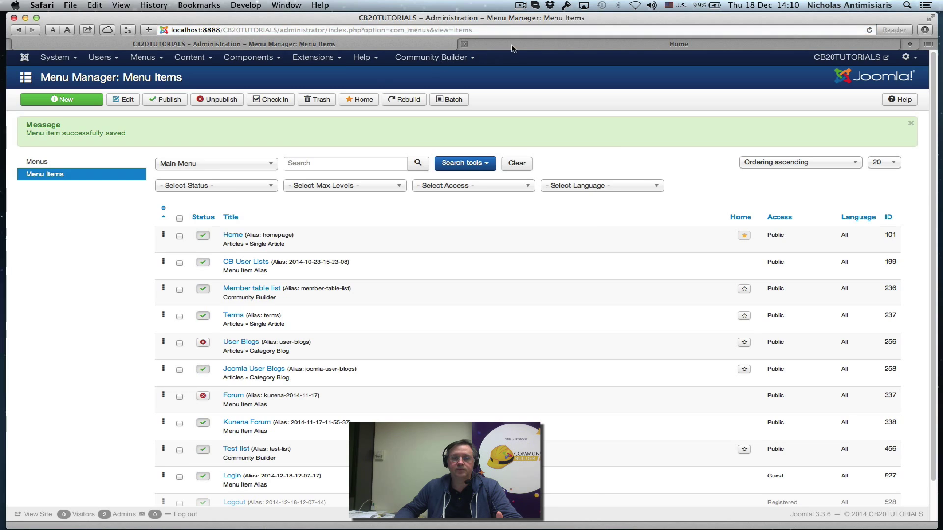
pyautogui.hotkey('ctrl', 'Tab')
# Reload the front end and log in on the Login page with a test user's username and password
pyautogui.click(220, 113)
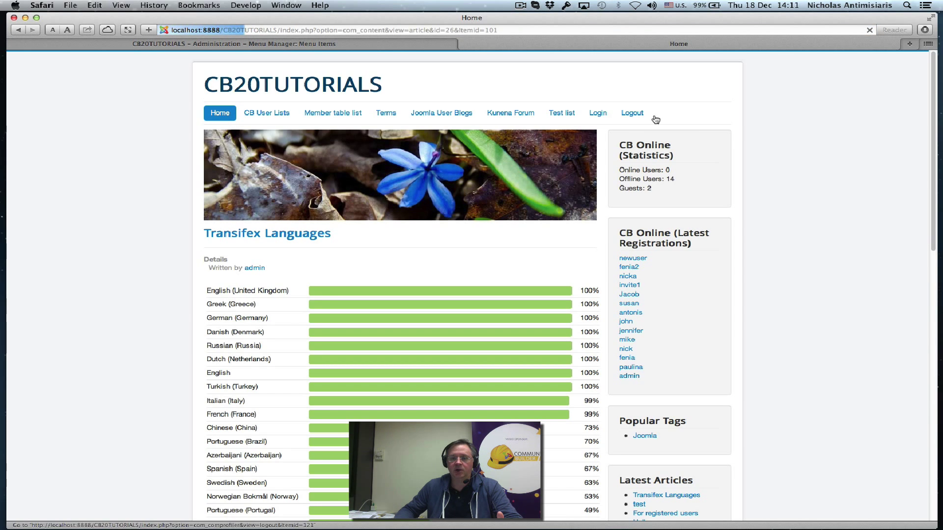
pyautogui.click(598, 114)
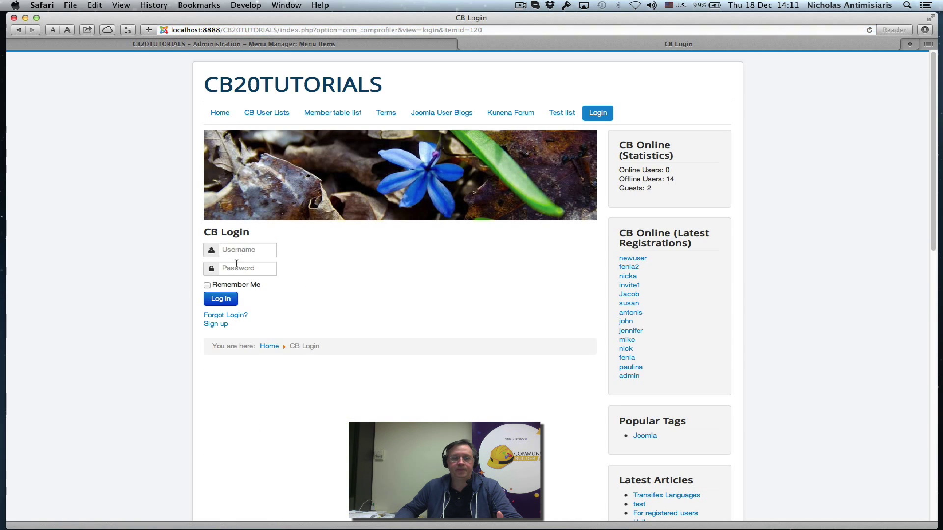
pyautogui.click(240, 249)
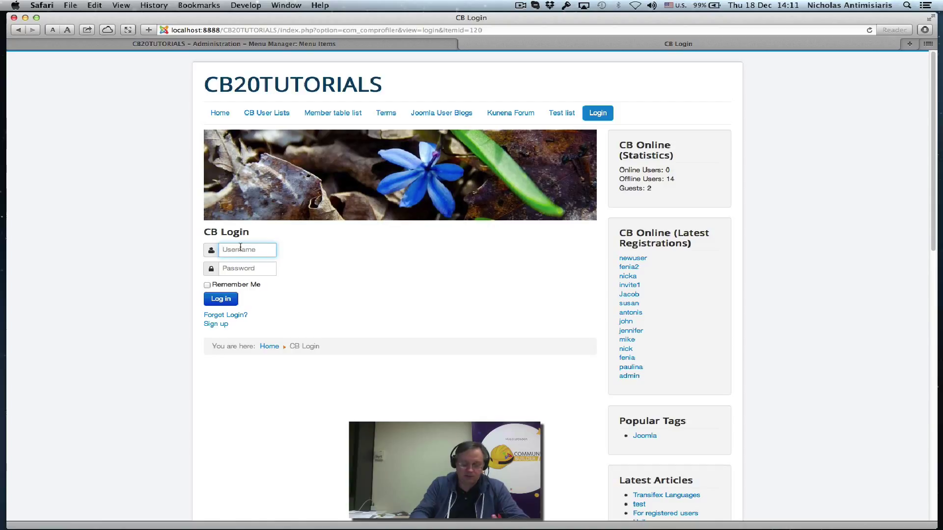
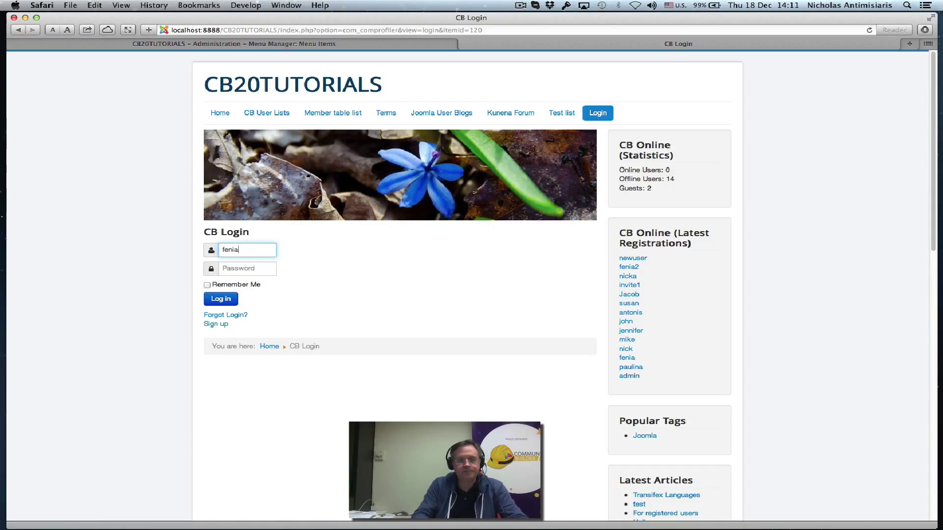
pyautogui.press('Tab')
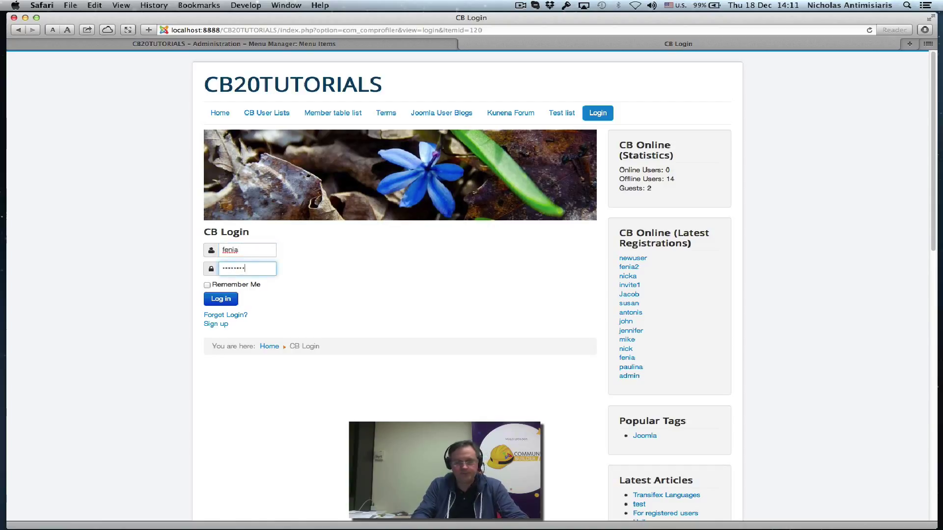
pyautogui.click(221, 301)
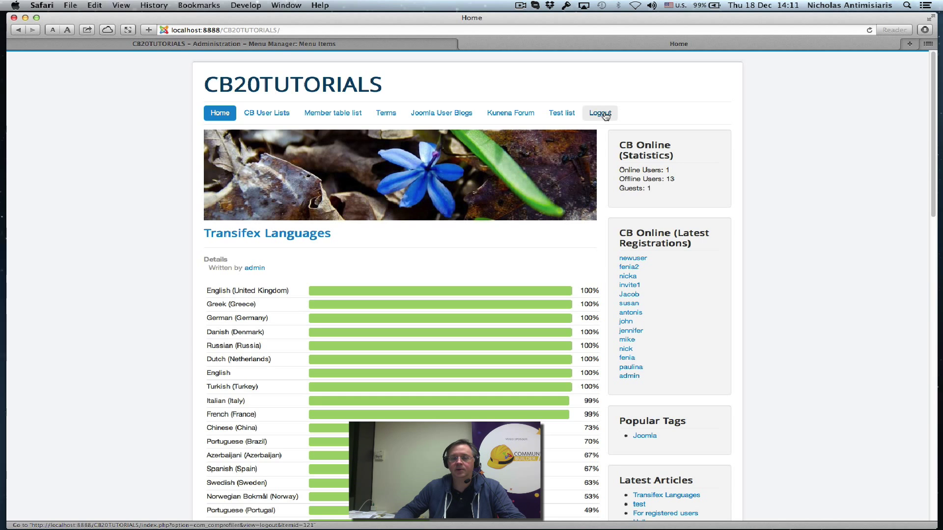
# Return to the administrator and review the User Groups list
pyautogui.click(361, 42)
pyautogui.scroll(-1, 90, 305)
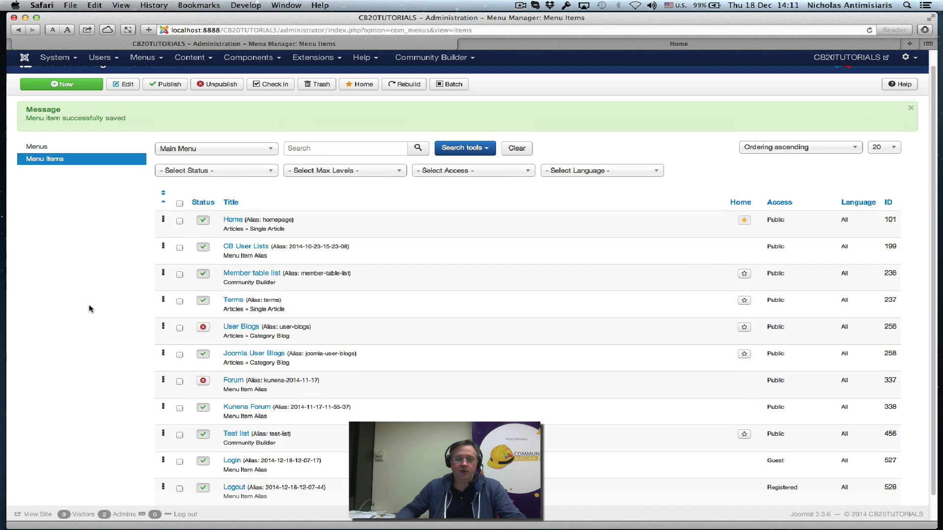
pyautogui.scroll(1, 90, 301)
pyautogui.click(100, 57)
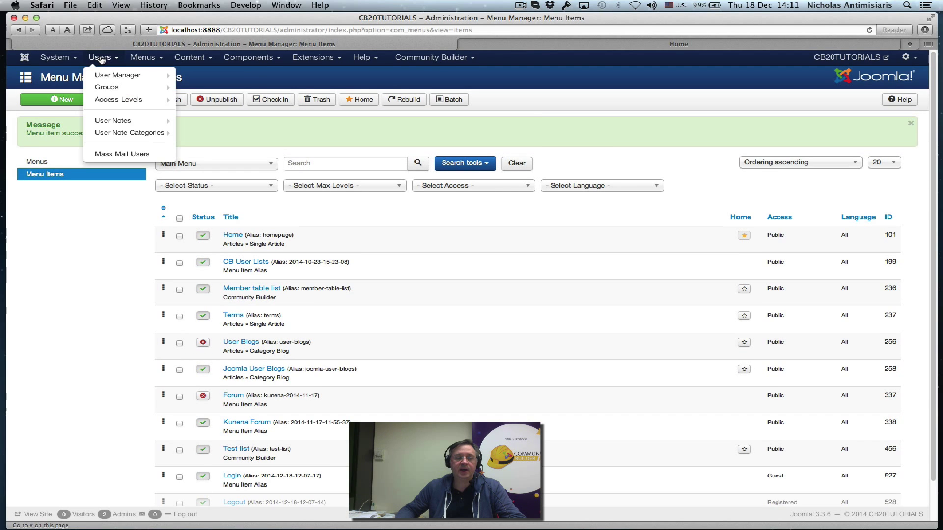
pyautogui.click(110, 90)
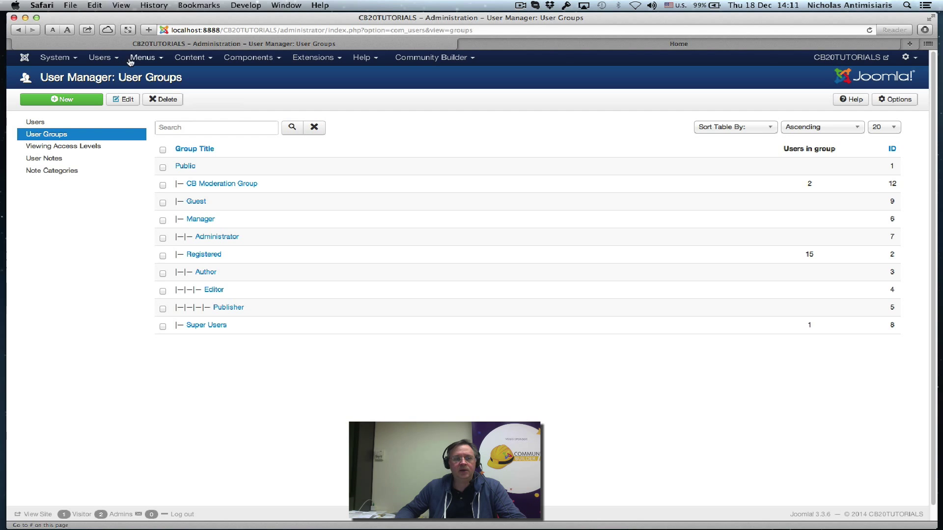
# Inspect the Guest viewing access level's groups and close it unchanged
pyautogui.click(100, 59)
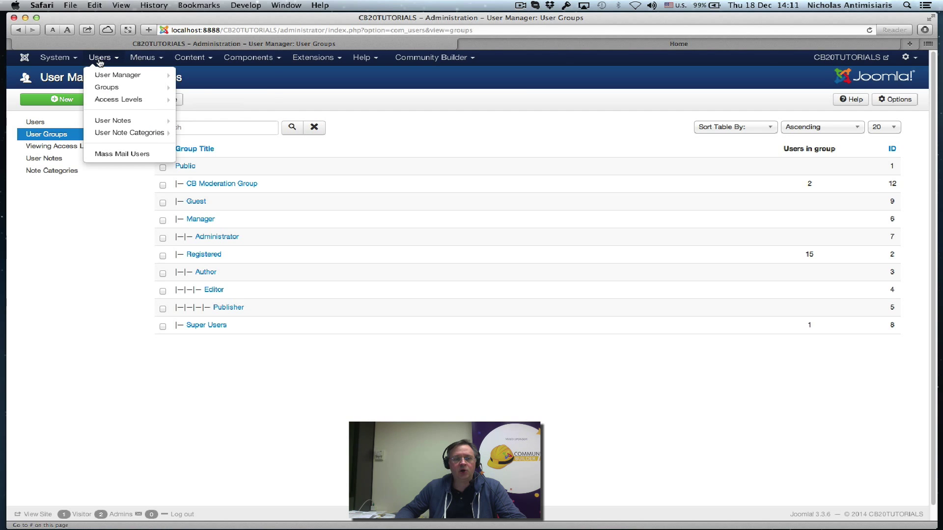
pyautogui.click(104, 98)
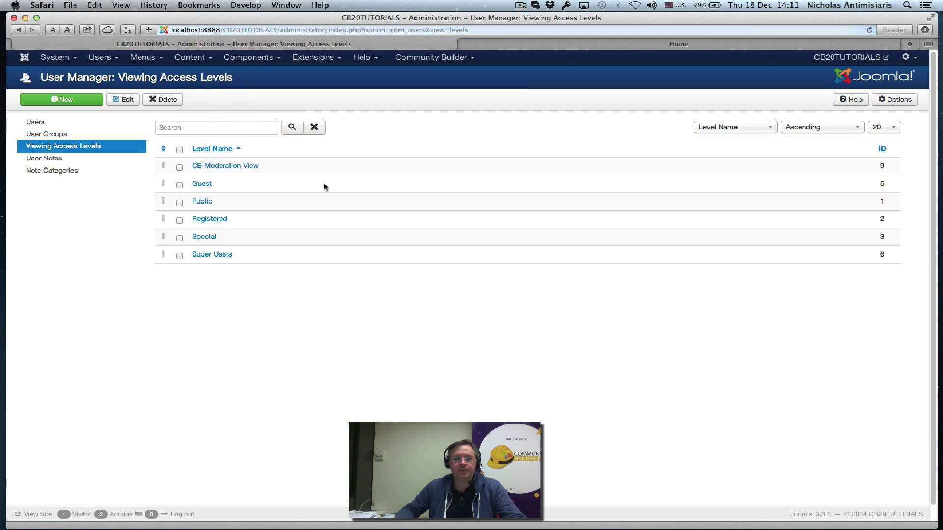
pyautogui.click(208, 185)
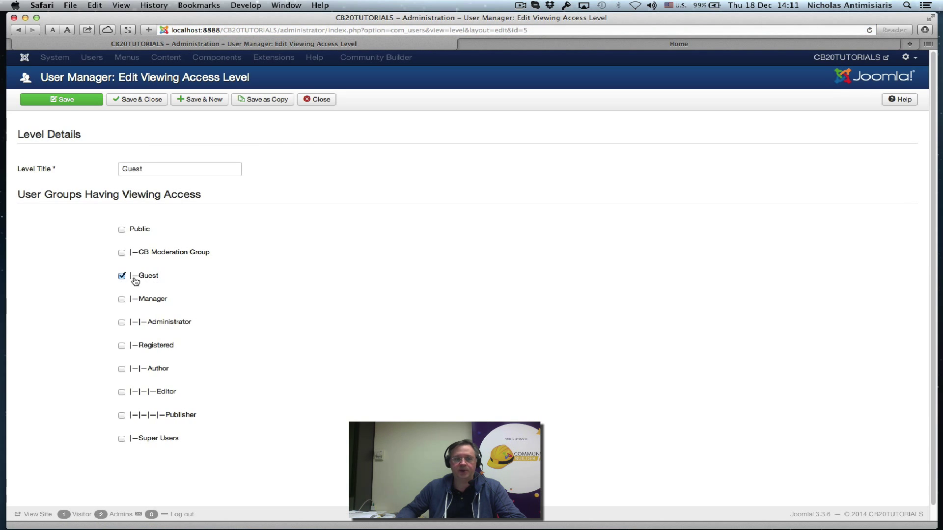
pyautogui.click(317, 99)
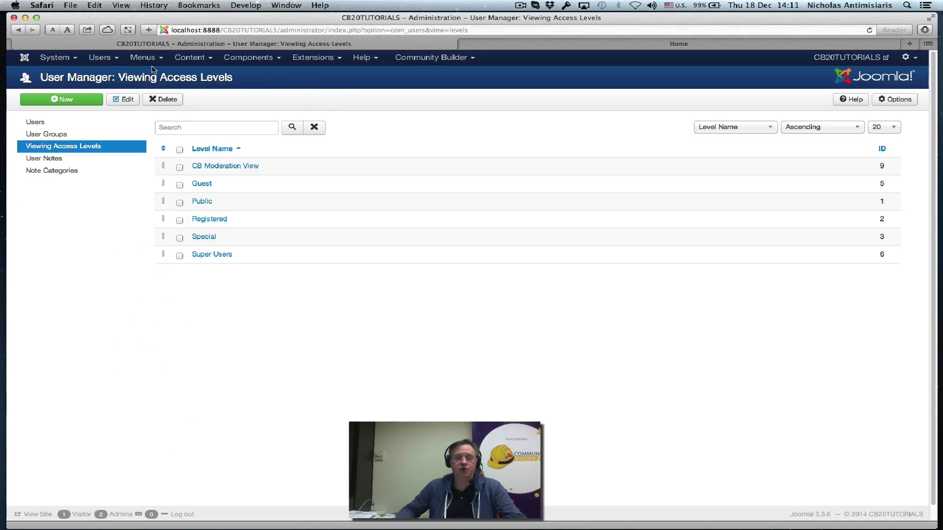
# Review the Users component Options without saving and return to the Users list
pyautogui.click(99, 58)
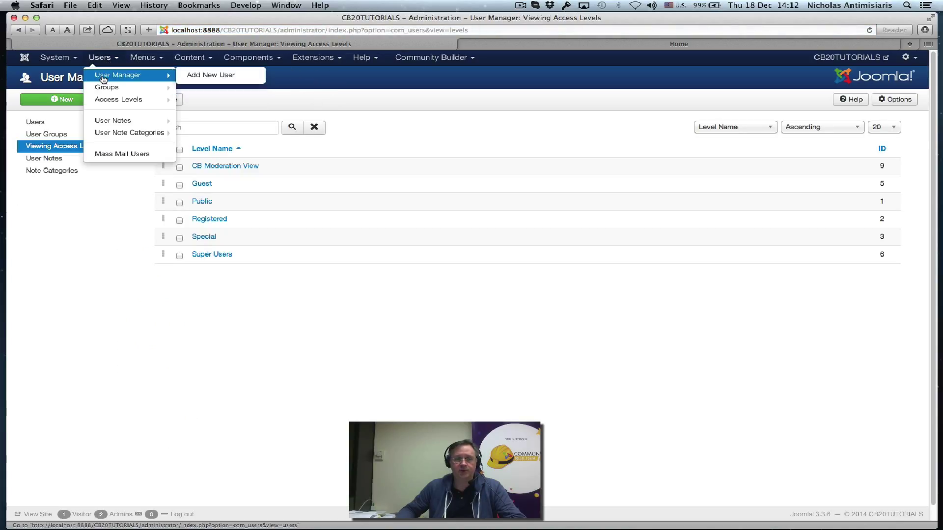
pyautogui.click(103, 77)
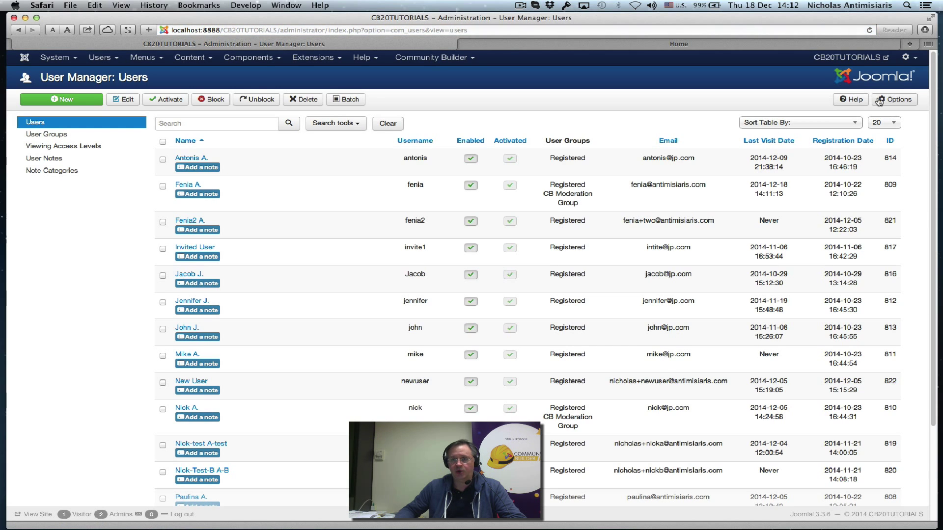
pyautogui.click(879, 100)
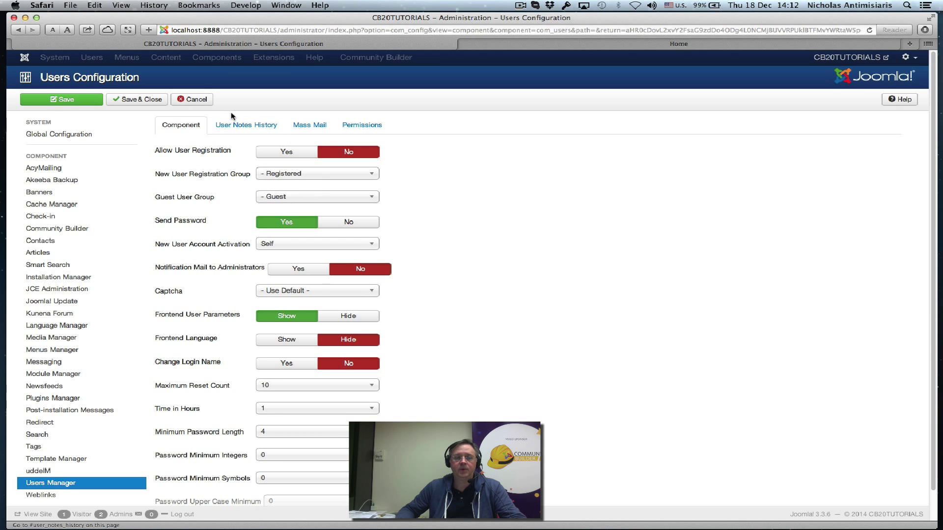
pyautogui.click(201, 100)
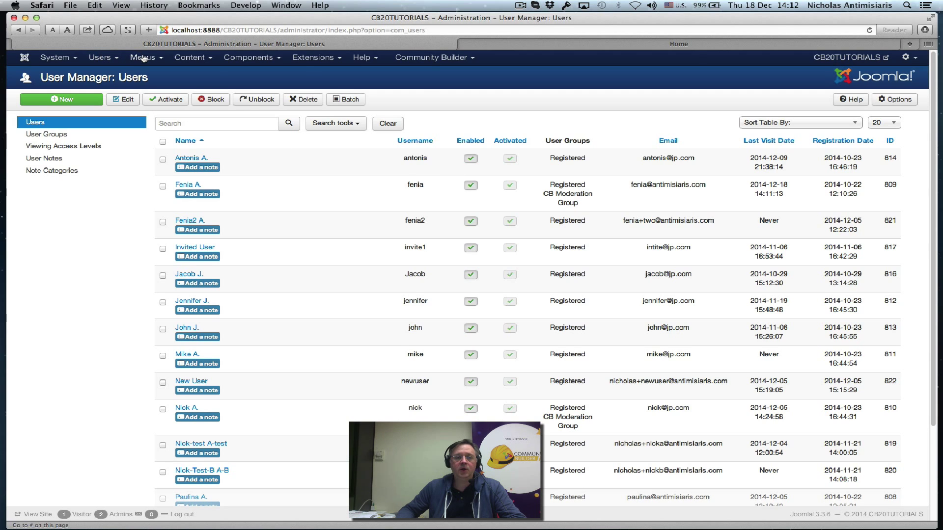
pyautogui.click(143, 59)
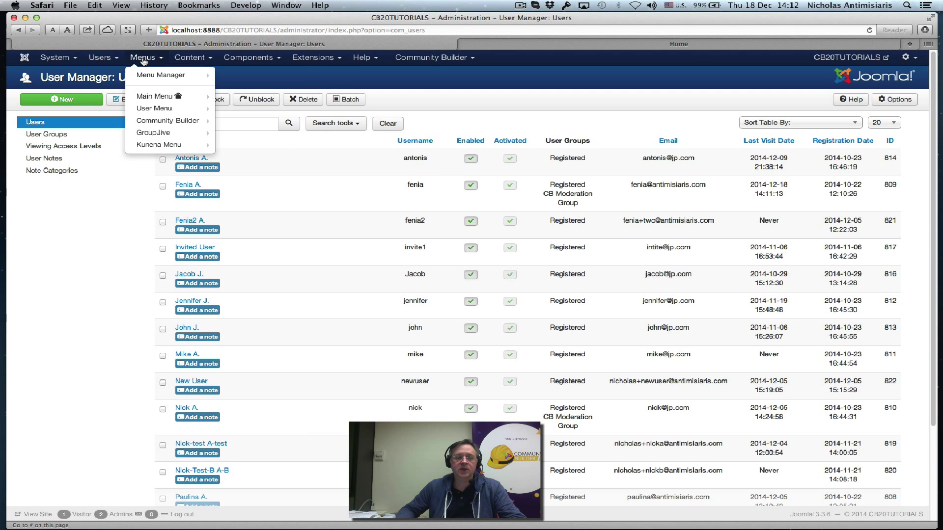
# Open the Main Menu items list and confirm Login shows Guest and Logout shows Registered access
pyautogui.click(156, 98)
pyautogui.scroll(-1, 475, 327)
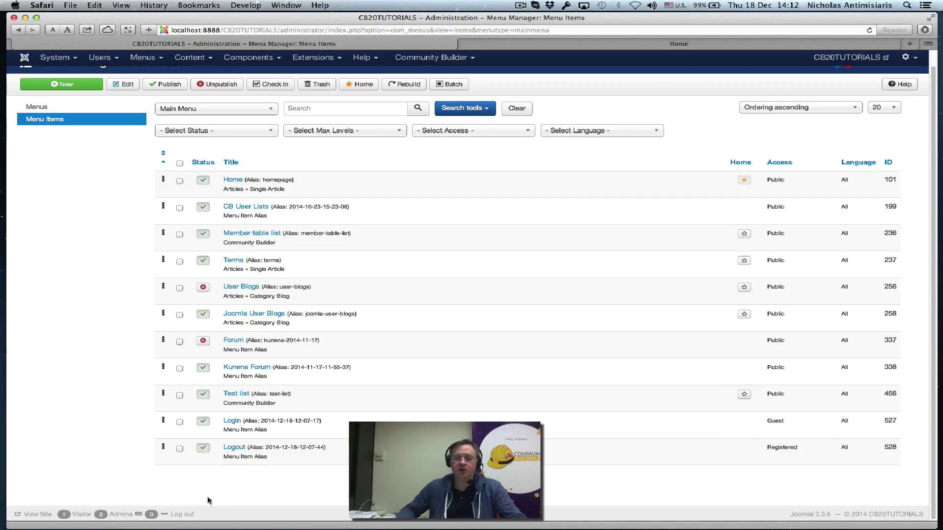
pyautogui.tripleClick(780, 448)
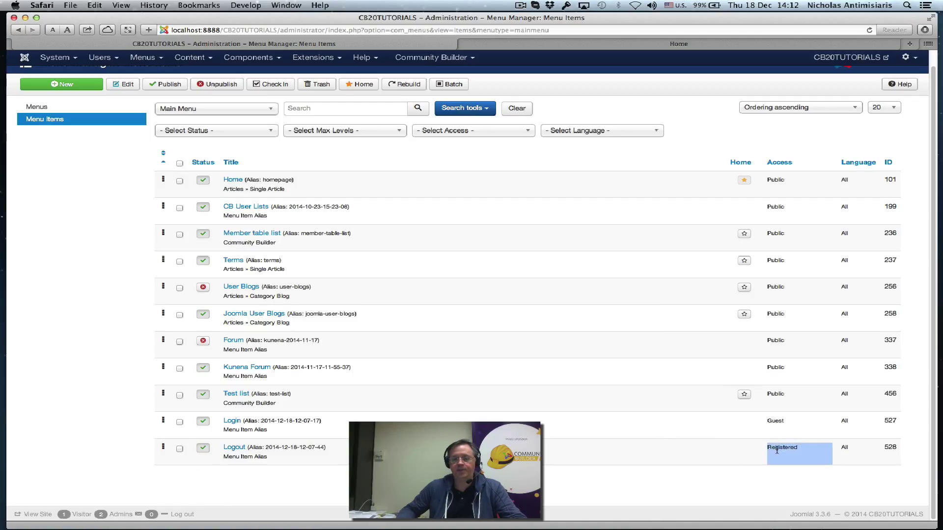
pyautogui.click(777, 450)
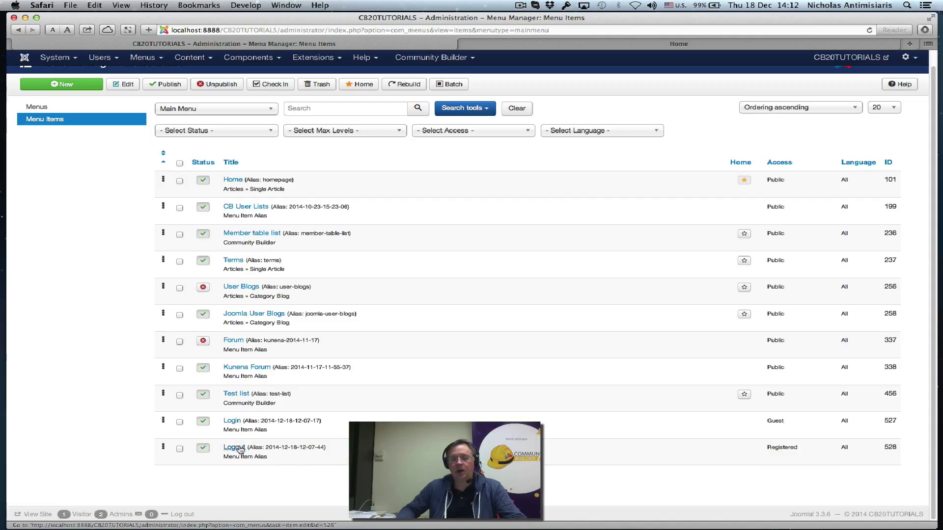
# Edit the Statistics tab in Community Builder Tab Management, leaving its access level at Public
pyautogui.click(410, 59)
pyautogui.click(419, 100)
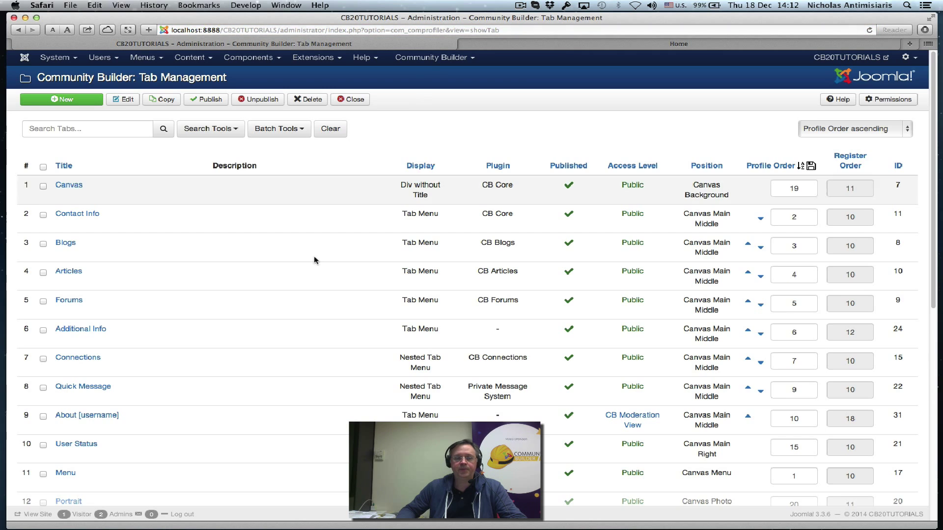
pyautogui.scroll(-10, 311, 260)
pyautogui.scroll(5, 307, 268)
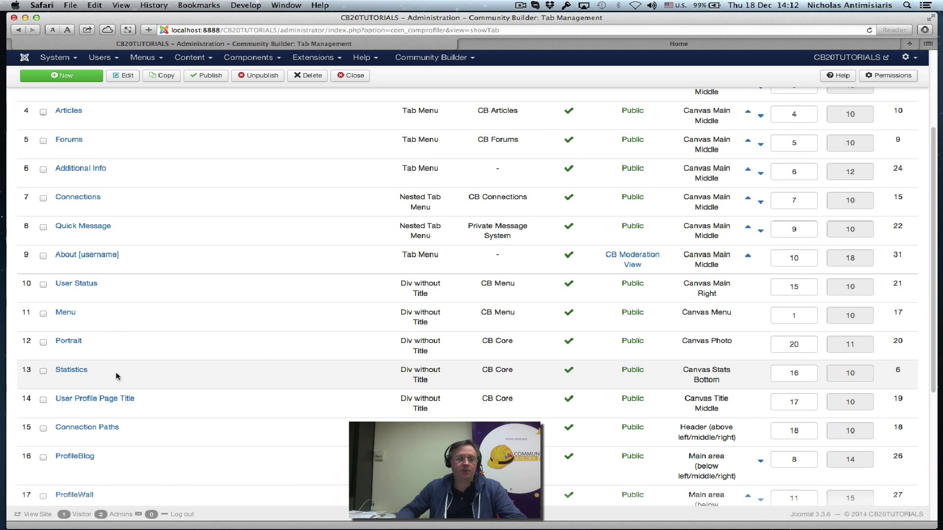
pyautogui.click(73, 371)
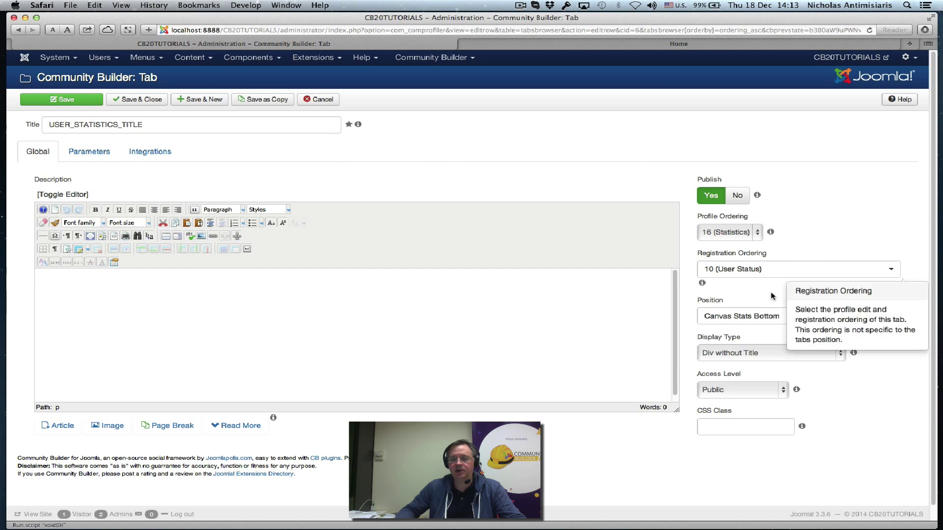
pyautogui.click(761, 390)
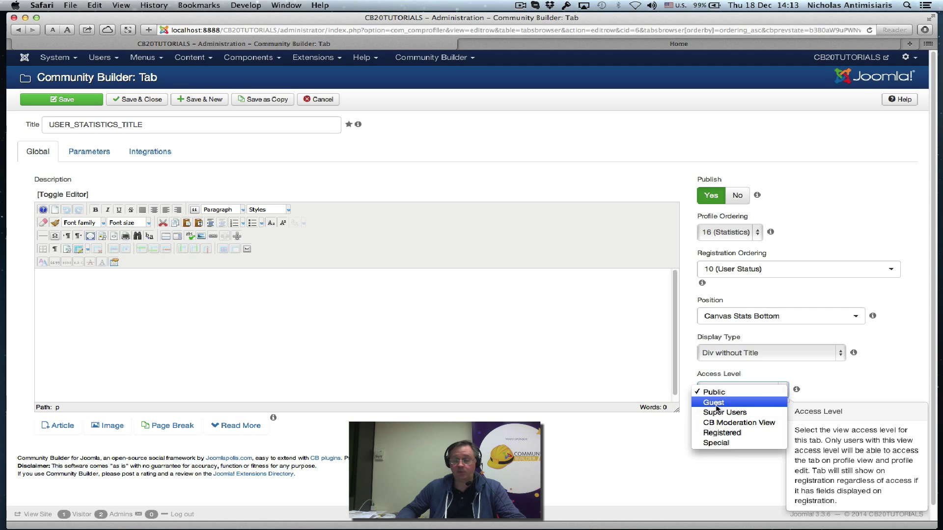
pyautogui.click(860, 385)
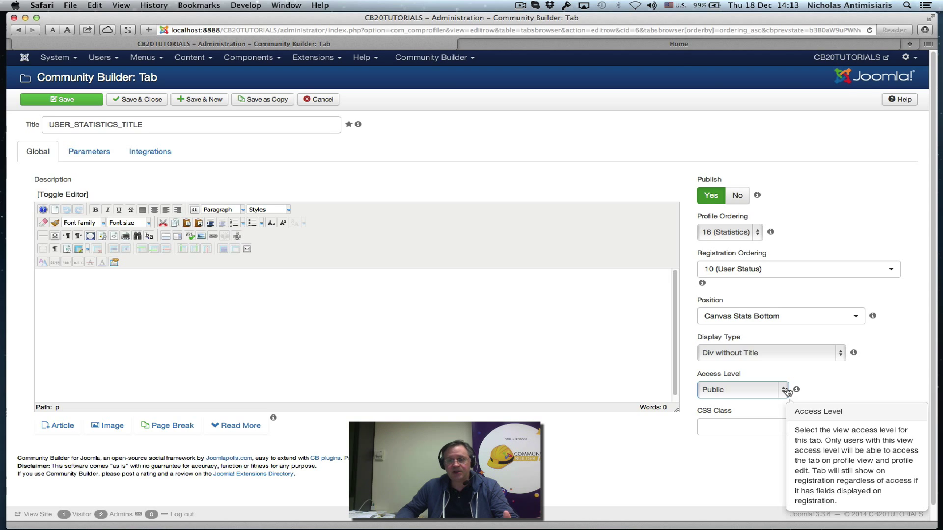
pyautogui.scroll(-1, 572, 158)
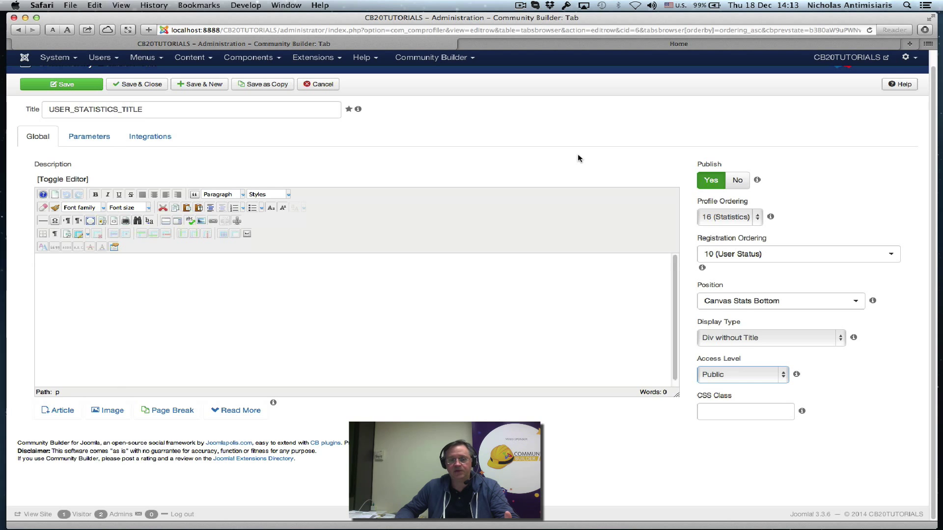
pyautogui.scroll(1, 579, 158)
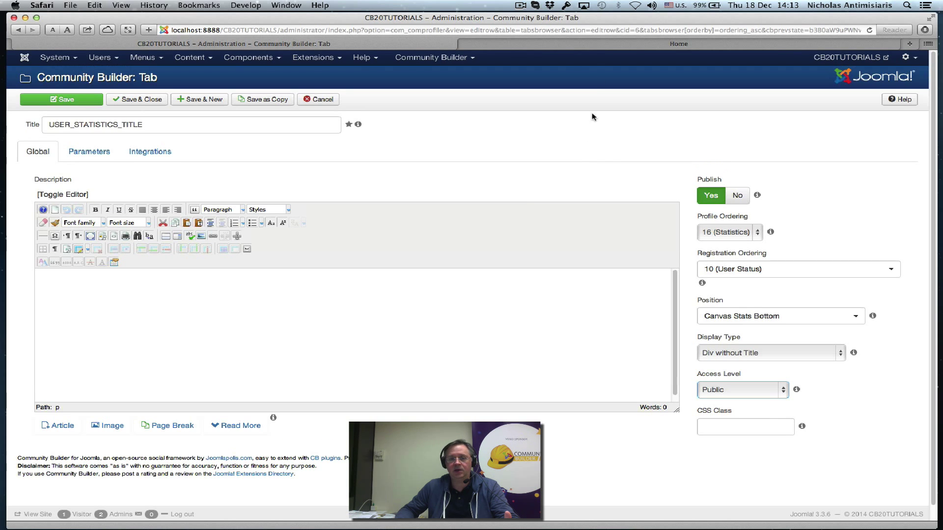
# Go to the front-end Home page and log out using the main menu's Logout link
pyautogui.click(601, 43)
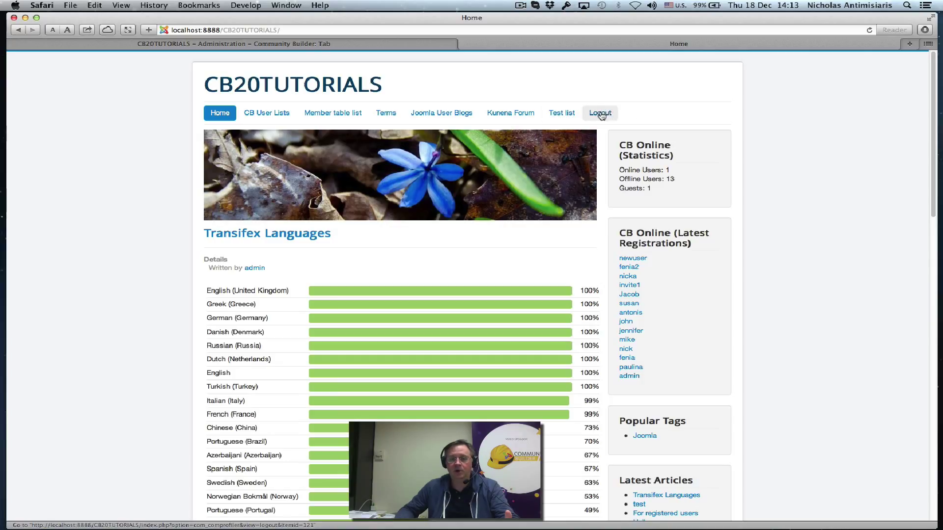
pyautogui.click(601, 114)
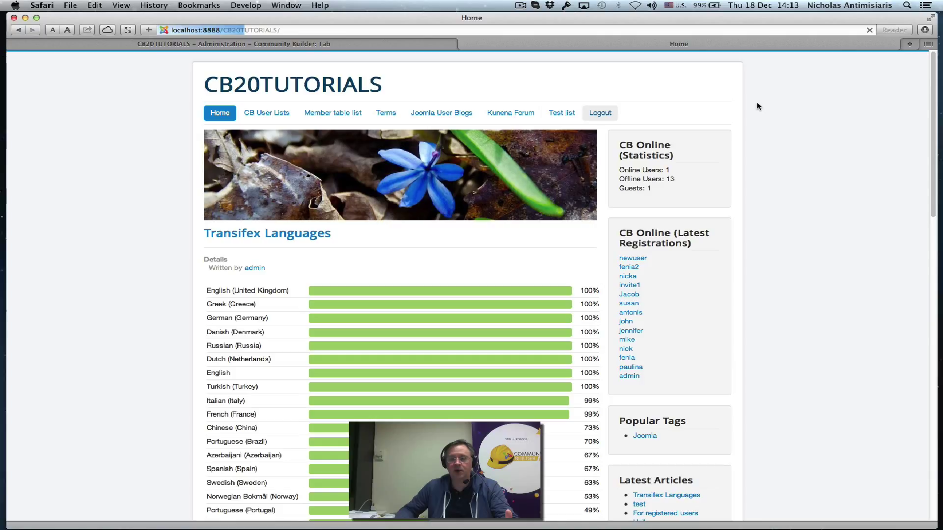